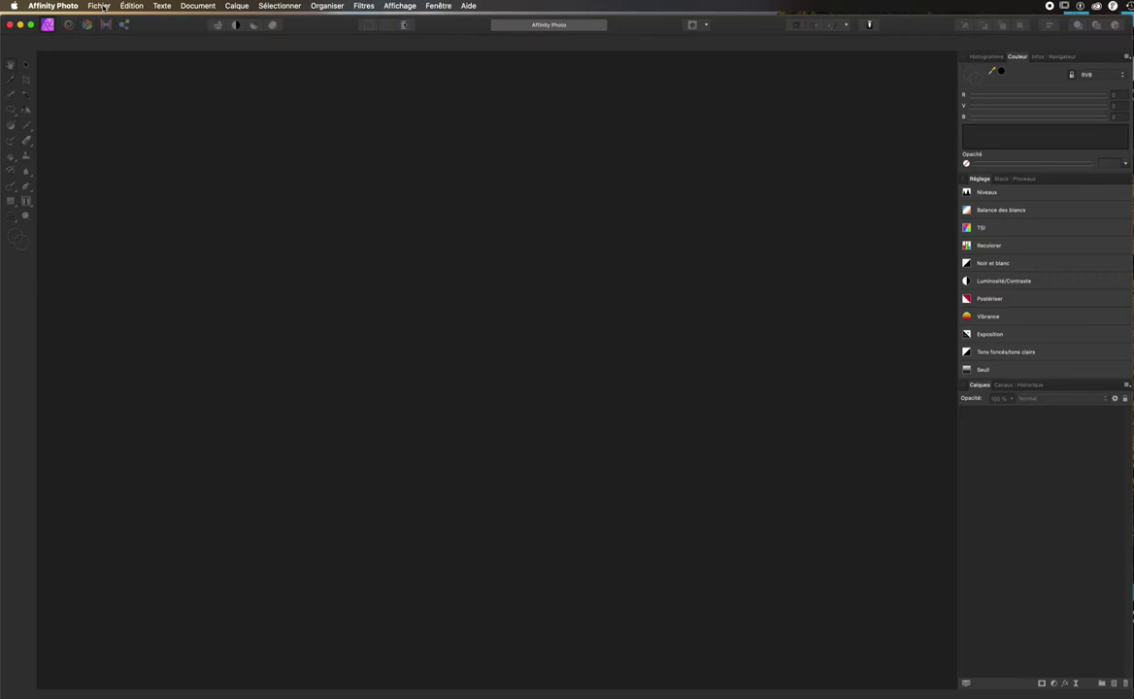
Create a new 1000 × 1000 px document at 300 DPI in RGB/8 and add an empty pixel layer
{"action": "left_click", "coordinate": [102, 7]}
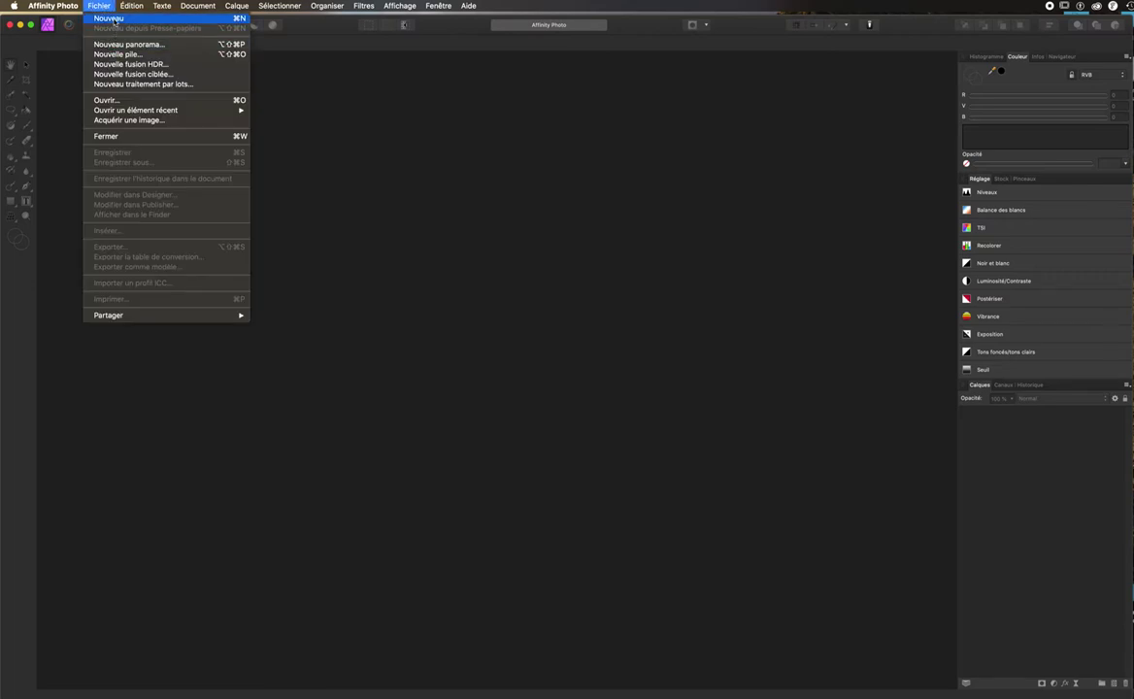
{"action": "left_click", "coordinate": [130, 19]}
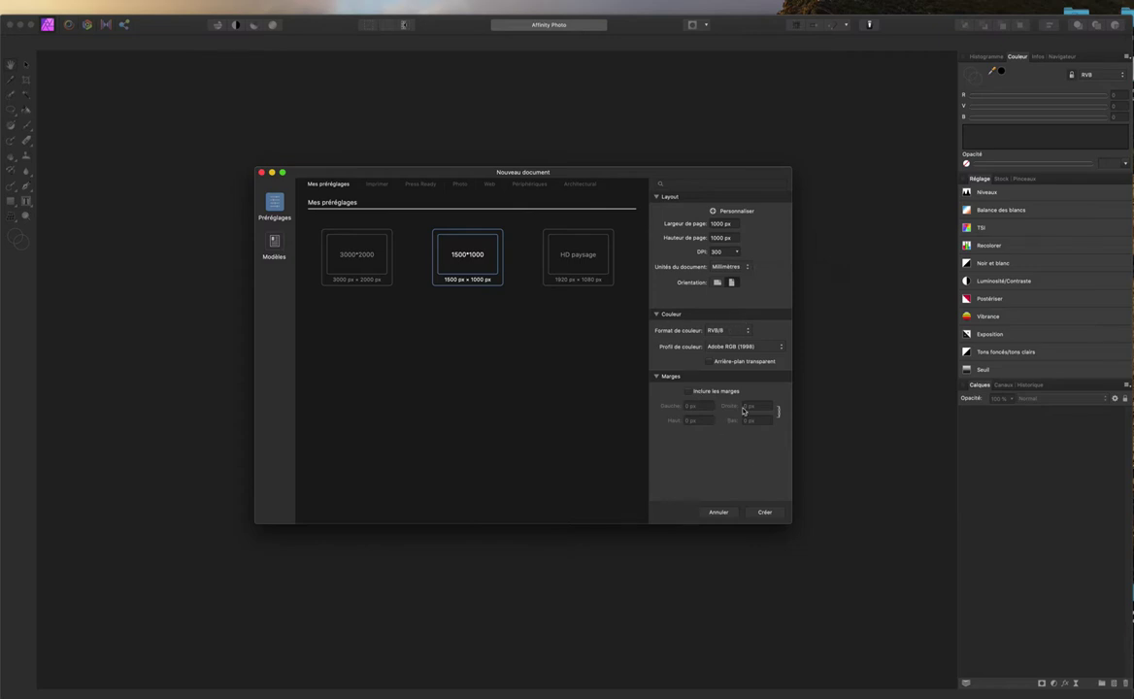
{"action": "left_click", "coordinate": [767, 513]}
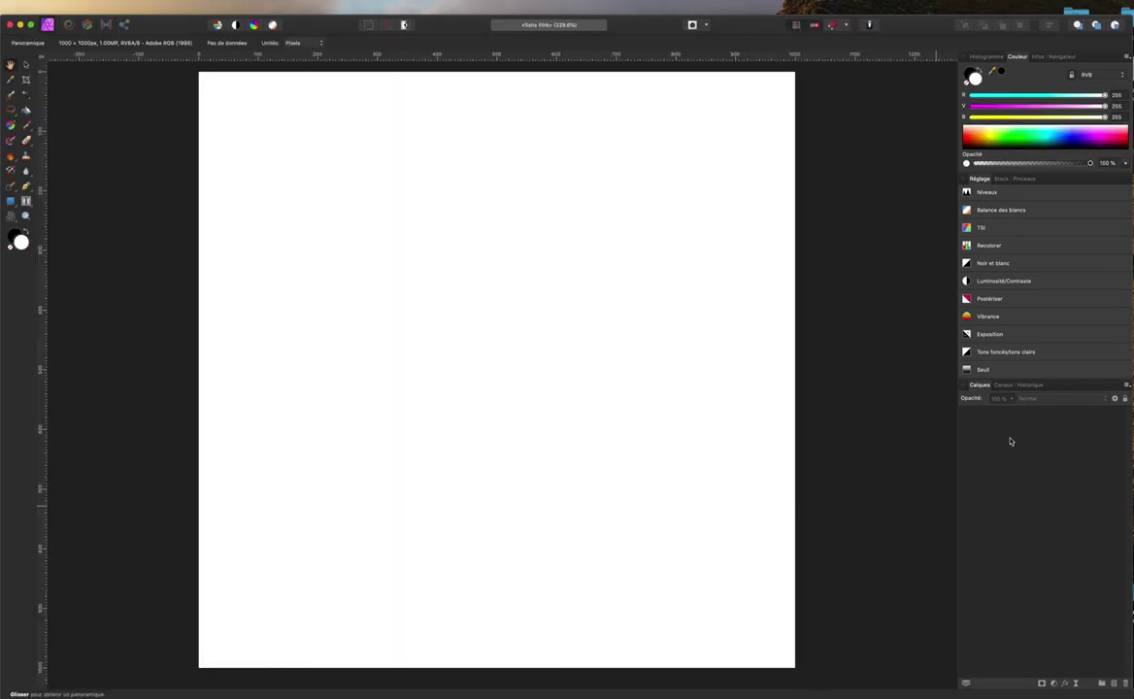
{"action": "left_click", "coordinate": [1114, 684]}
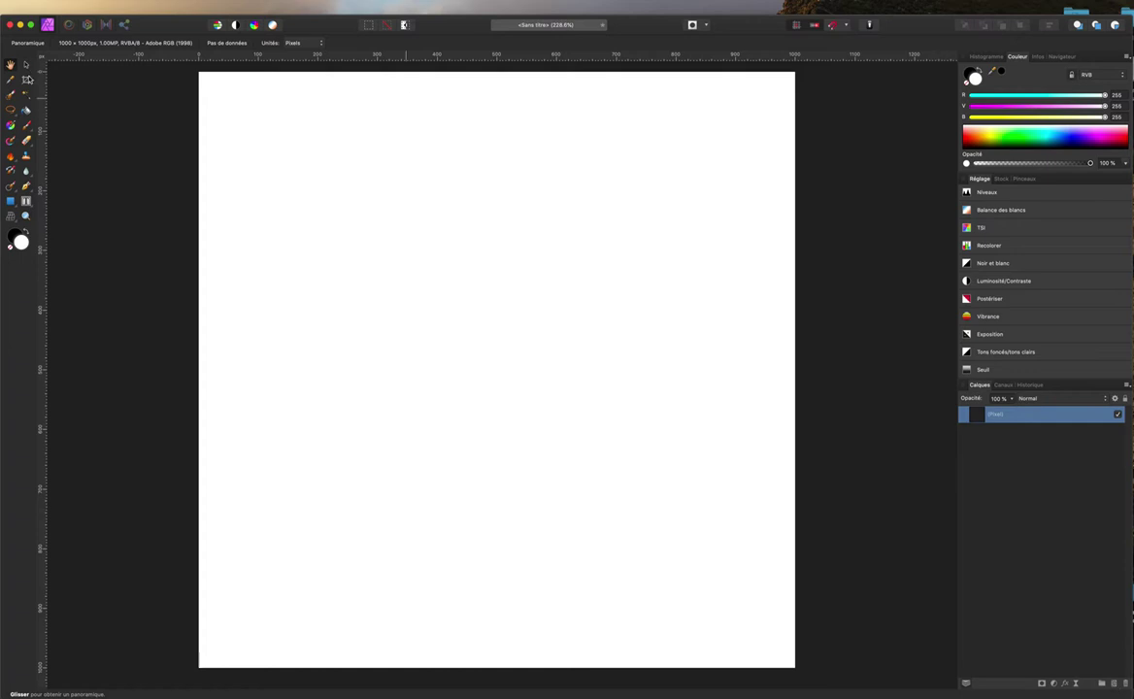
Fill the empty pixel layer with the black secondary colour at 100% opacity in Normal mode
{"action": "mouse_move", "coordinate": [98, 4]}
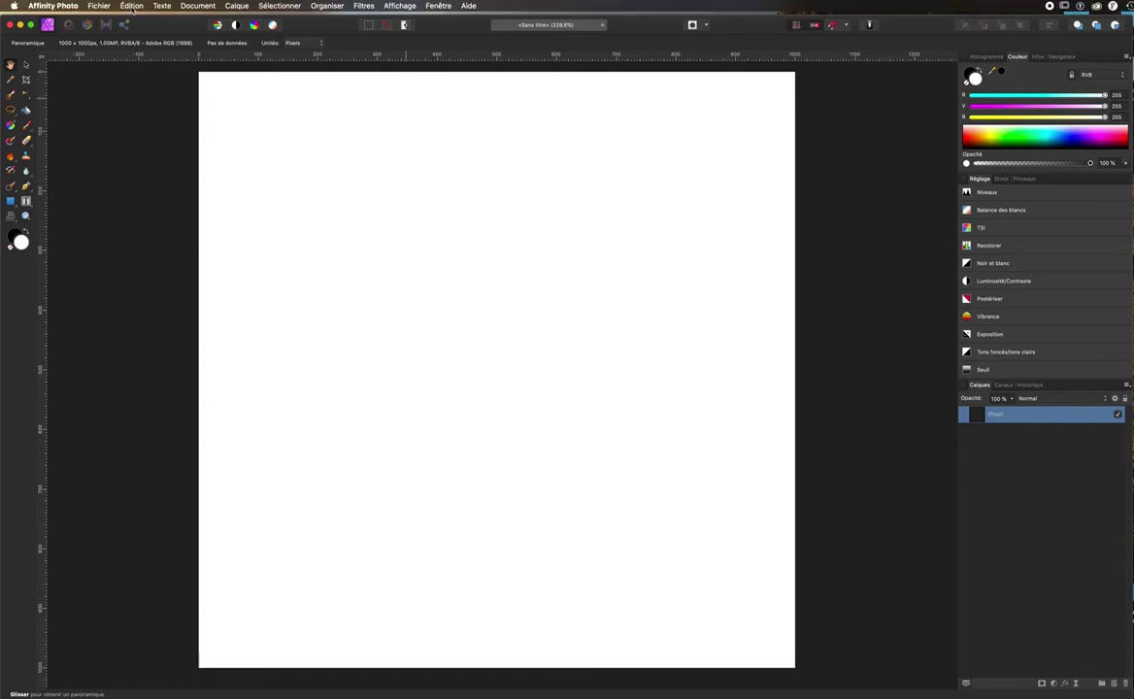
{"action": "left_click", "coordinate": [132, 6]}
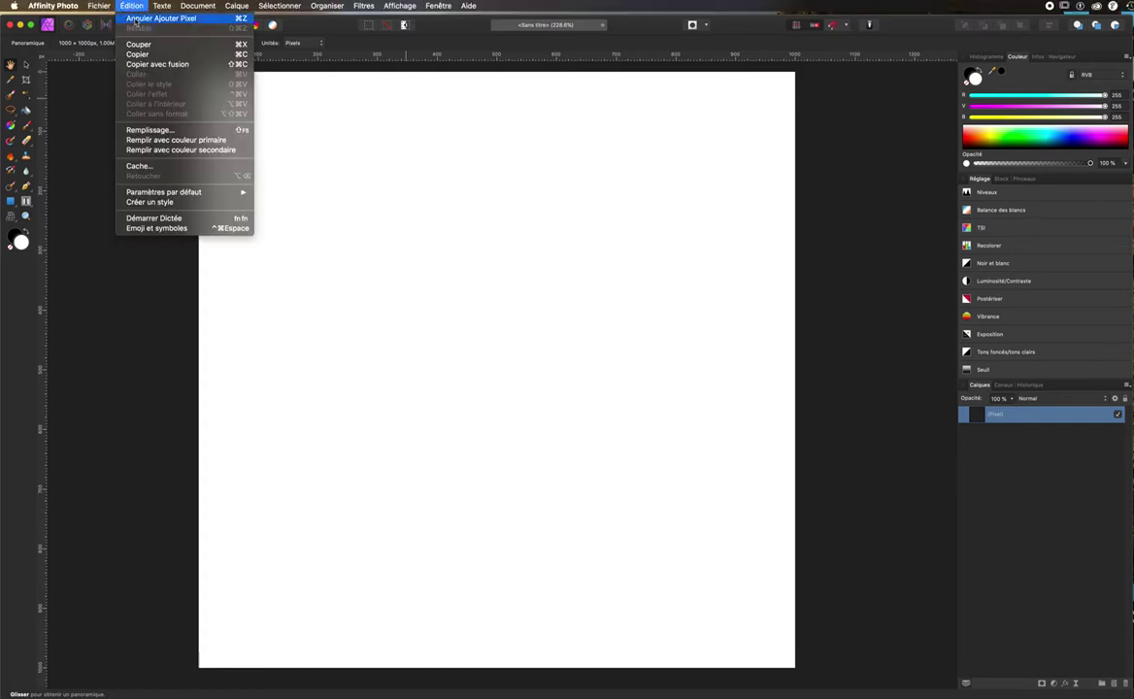
{"action": "left_click", "coordinate": [146, 130]}
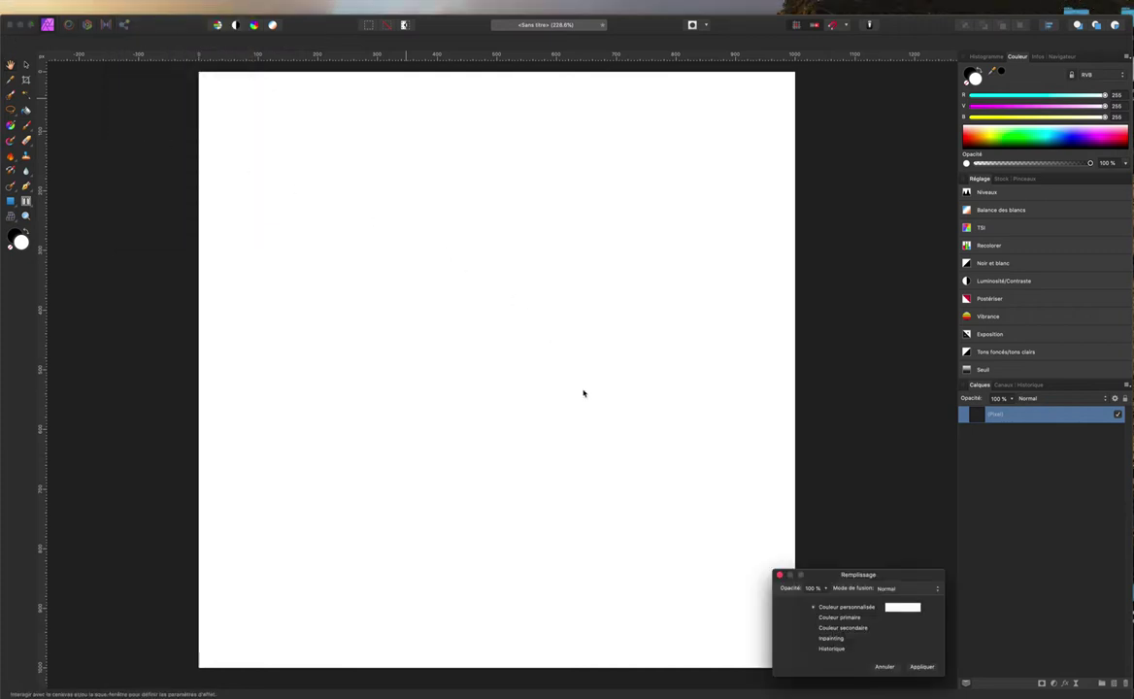
{"action": "left_click", "coordinate": [828, 629]}
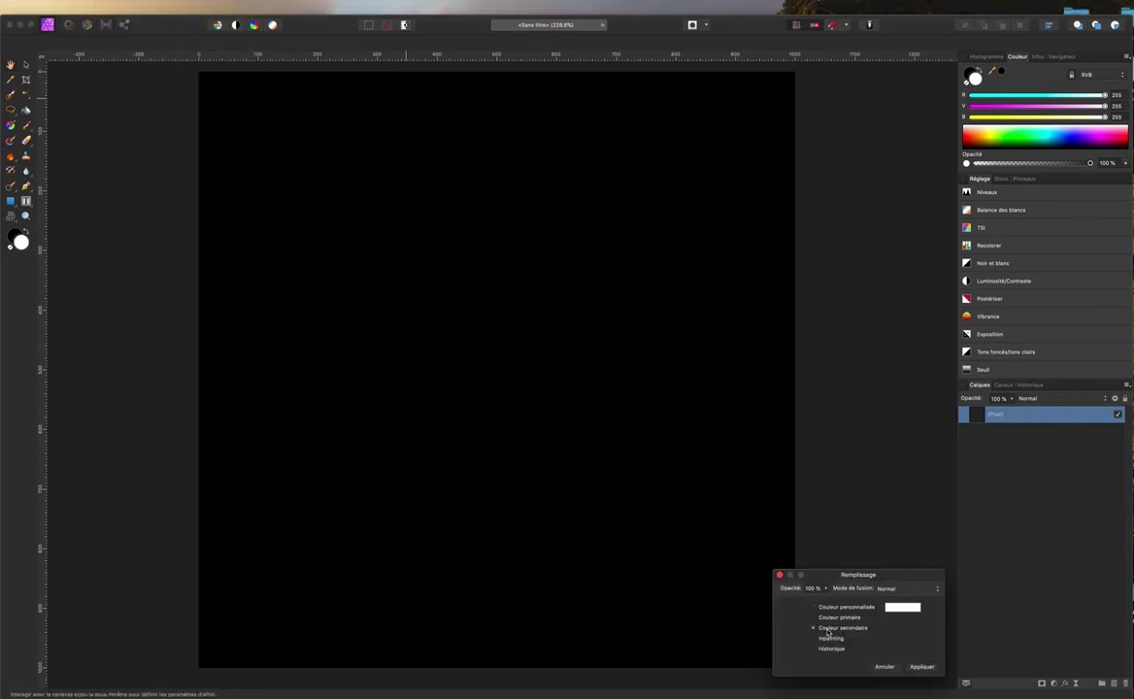
{"action": "left_click", "coordinate": [921, 667]}
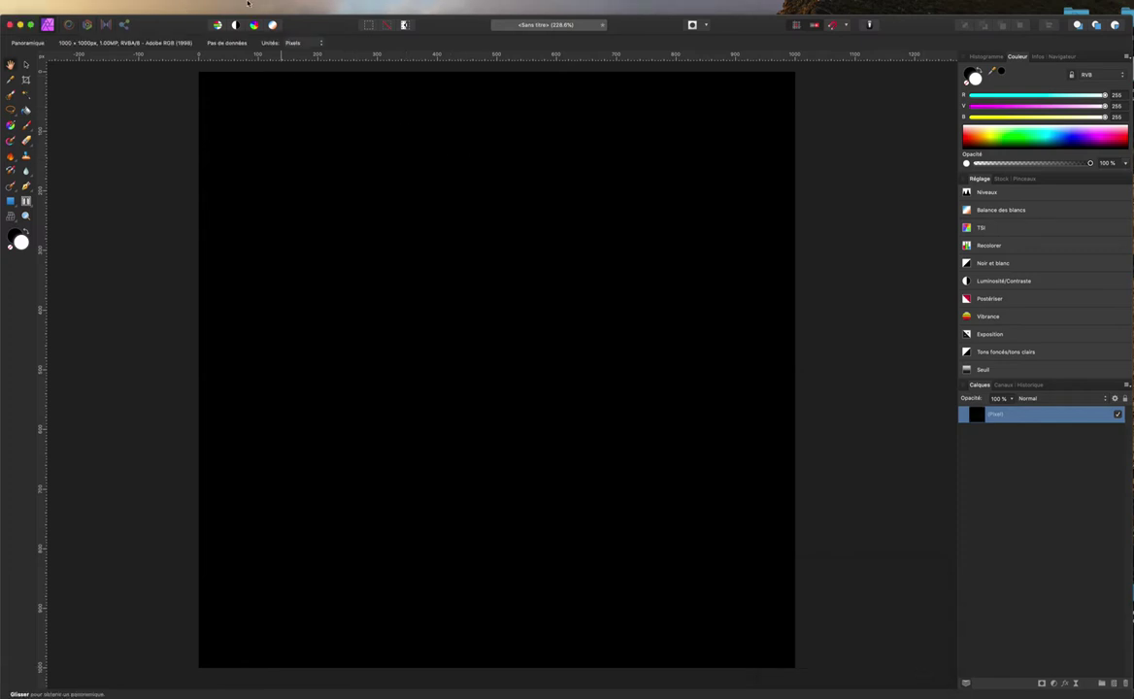
Add a live monochrome Gaussian noise filter to the black layer with an intensity of about 68%
{"action": "mouse_move", "coordinate": [249, 3]}
{"action": "left_click", "coordinate": [1077, 684]}
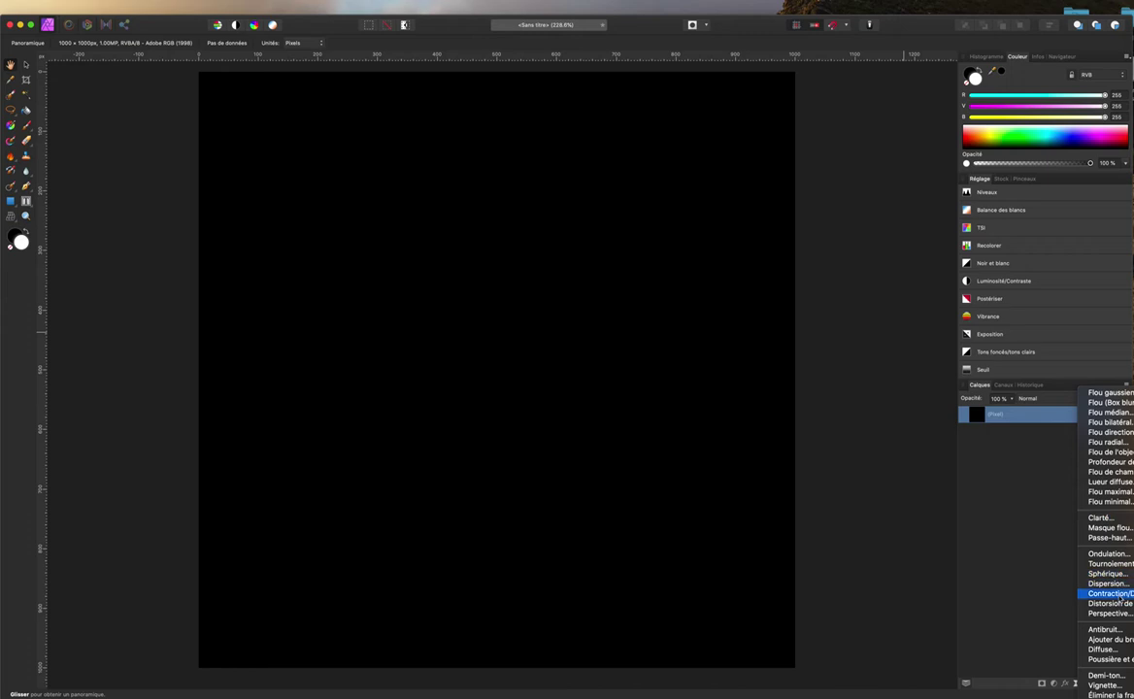
{"action": "left_click", "coordinate": [1109, 641]}
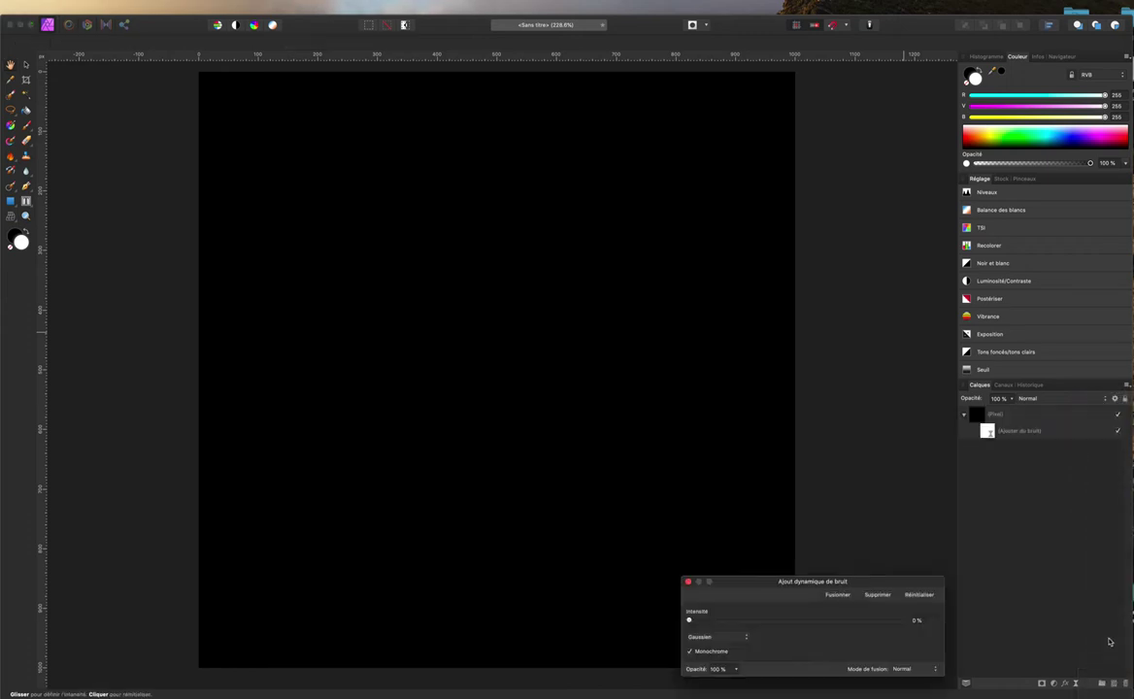
{"action": "left_click_drag", "start_coordinate": [691, 622], "coordinate": [835, 624]}
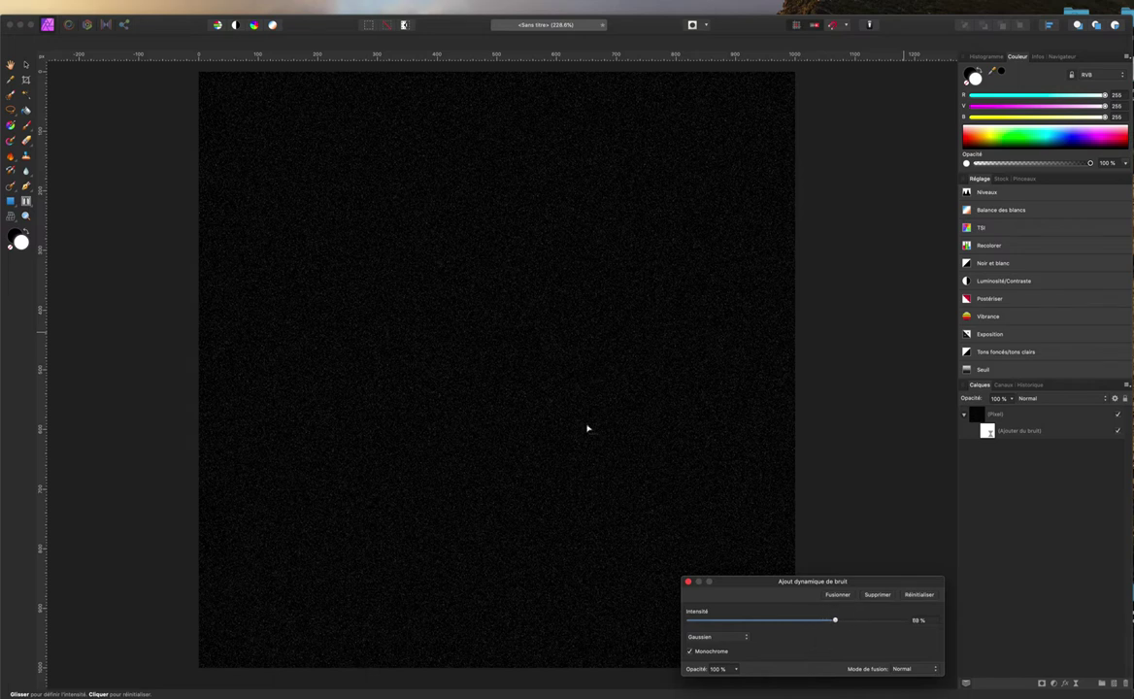
{"action": "left_click", "coordinate": [690, 583]}
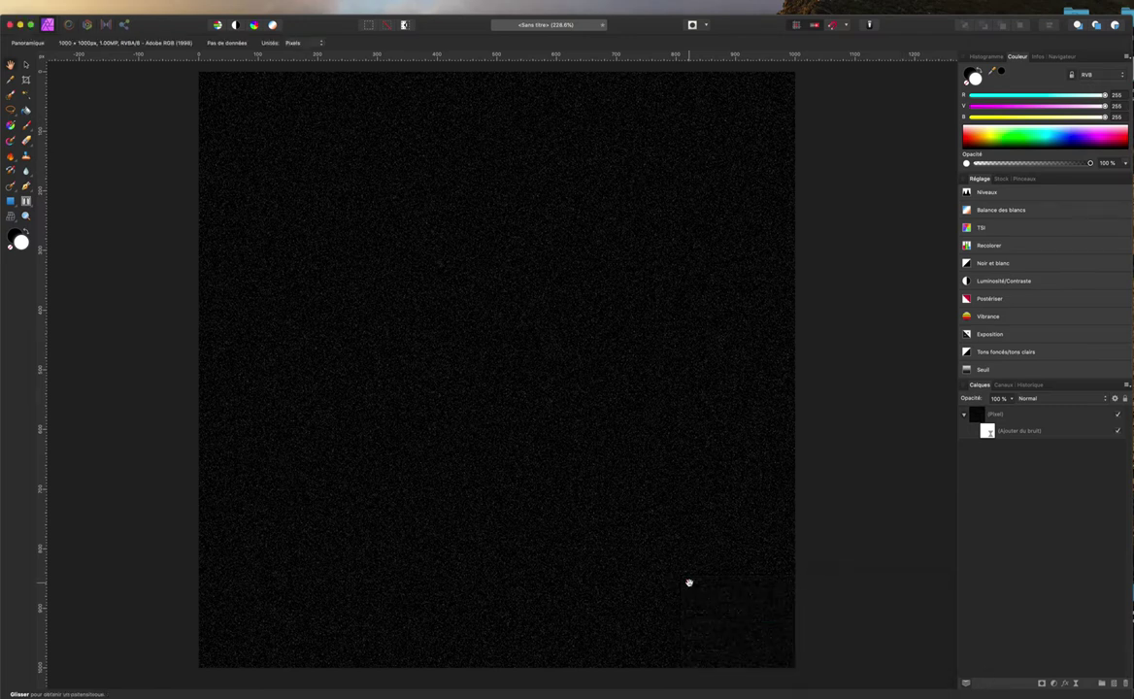
Add a Threshold adjustment over the noise and lower its level until only sparse white star specks remain
{"action": "scroll", "coordinate": [588, 451], "scroll_direction": "up", "scroll_amount": 1}
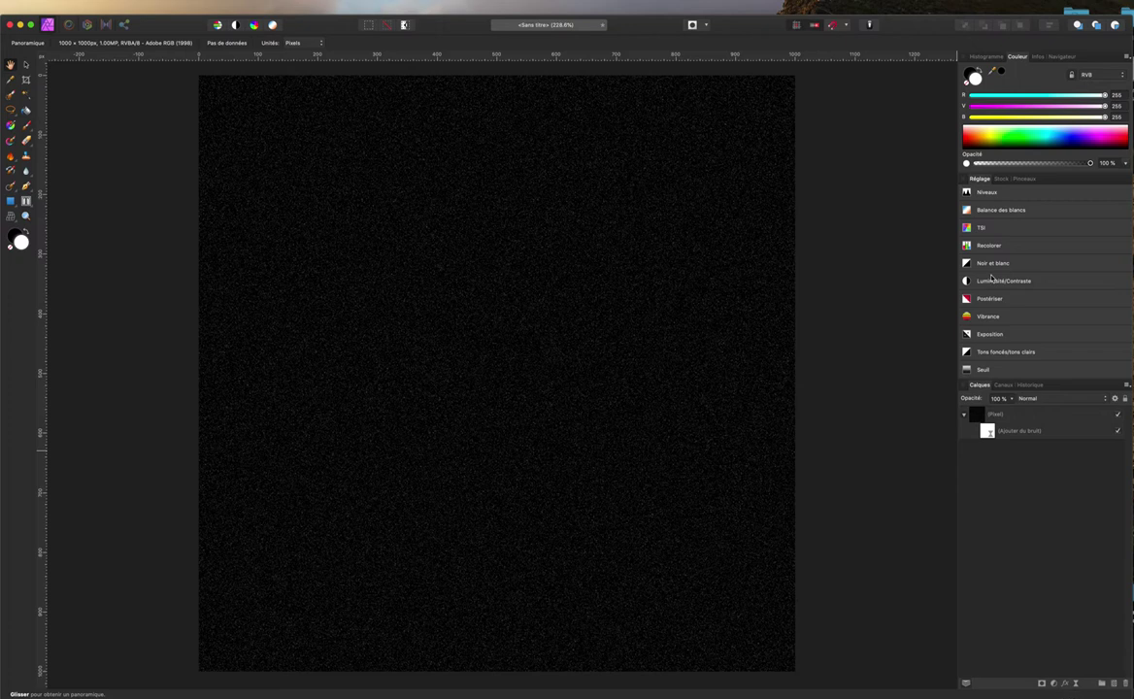
{"action": "scroll", "coordinate": [991, 282], "scroll_direction": "down", "scroll_amount": 3}
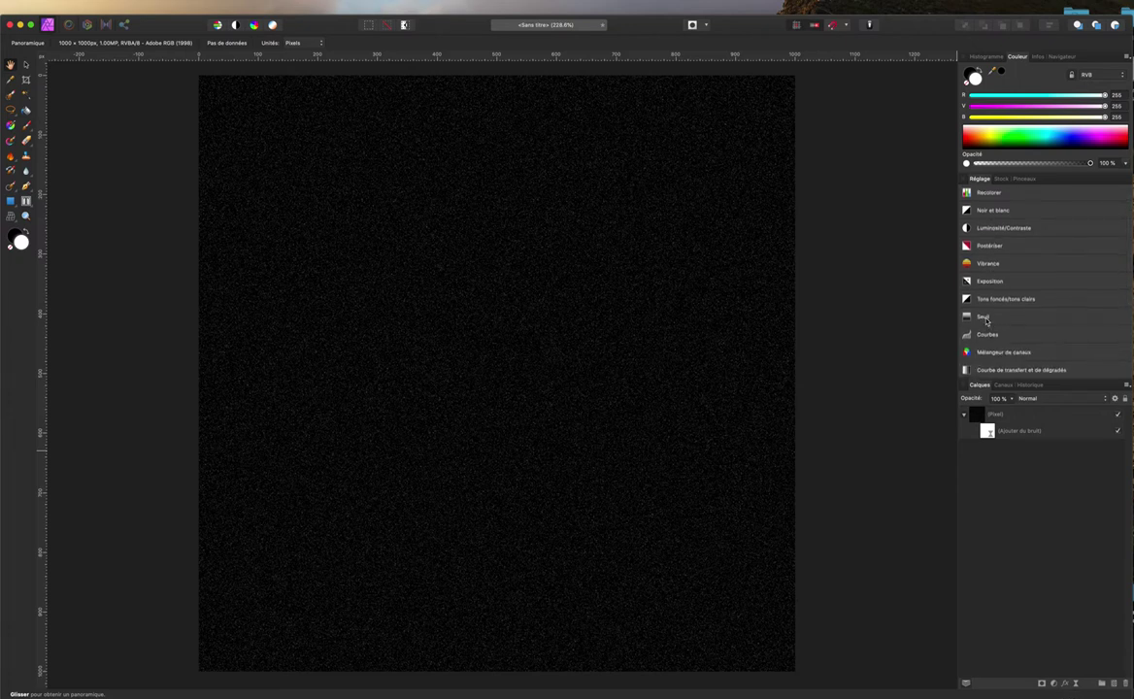
{"action": "left_click", "coordinate": [984, 319]}
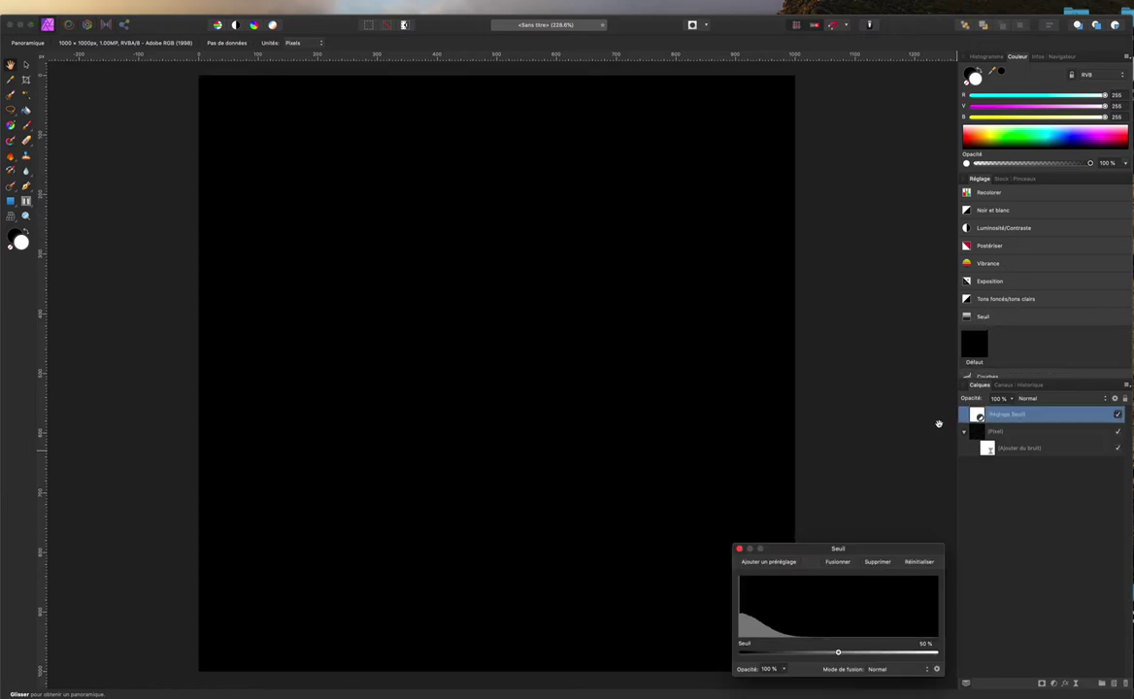
{"action": "left_click_drag", "start_coordinate": [830, 553], "coordinate": [768, 310]}
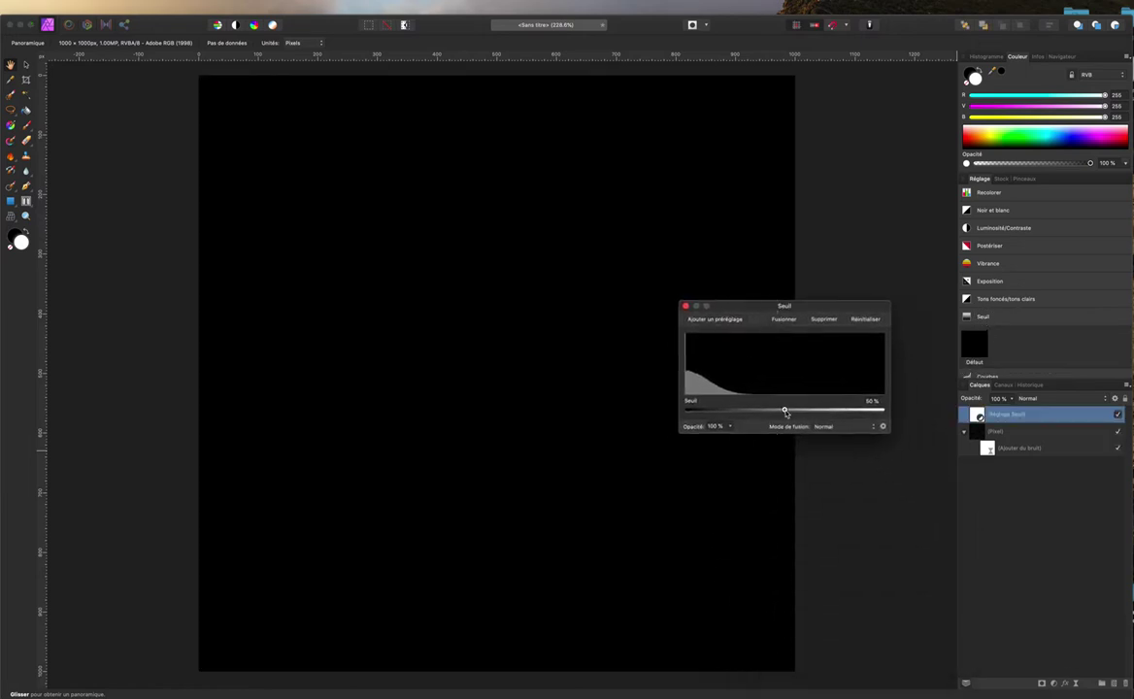
{"action": "left_click_drag", "start_coordinate": [785, 411], "coordinate": [749, 411]}
{"action": "mouse_move", "coordinate": [740, 410]}
{"action": "left_mouse_down"}
{"action": "mouse_move", "coordinate": [697, 411]}
{"action": "mouse_move", "coordinate": [737, 412]}
{"action": "left_mouse_up"}
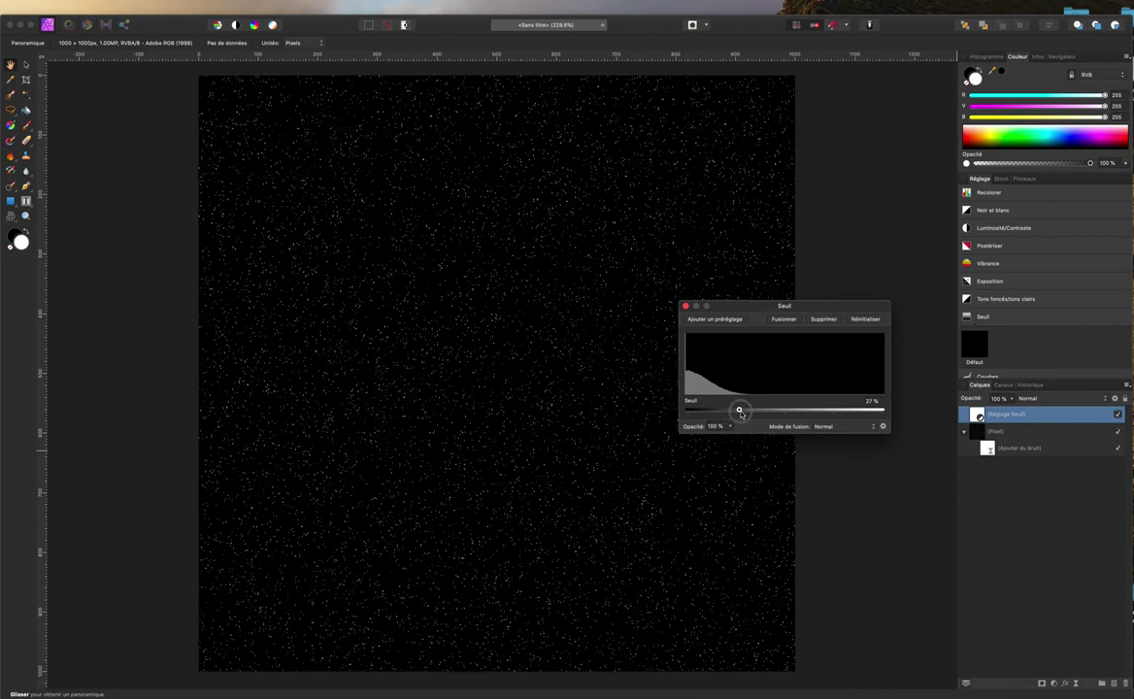
{"action": "left_click_drag", "start_coordinate": [741, 412], "coordinate": [745, 414]}
{"action": "left_click_drag", "start_coordinate": [747, 415], "coordinate": [746, 413]}
{"action": "left_click", "coordinate": [685, 306]}
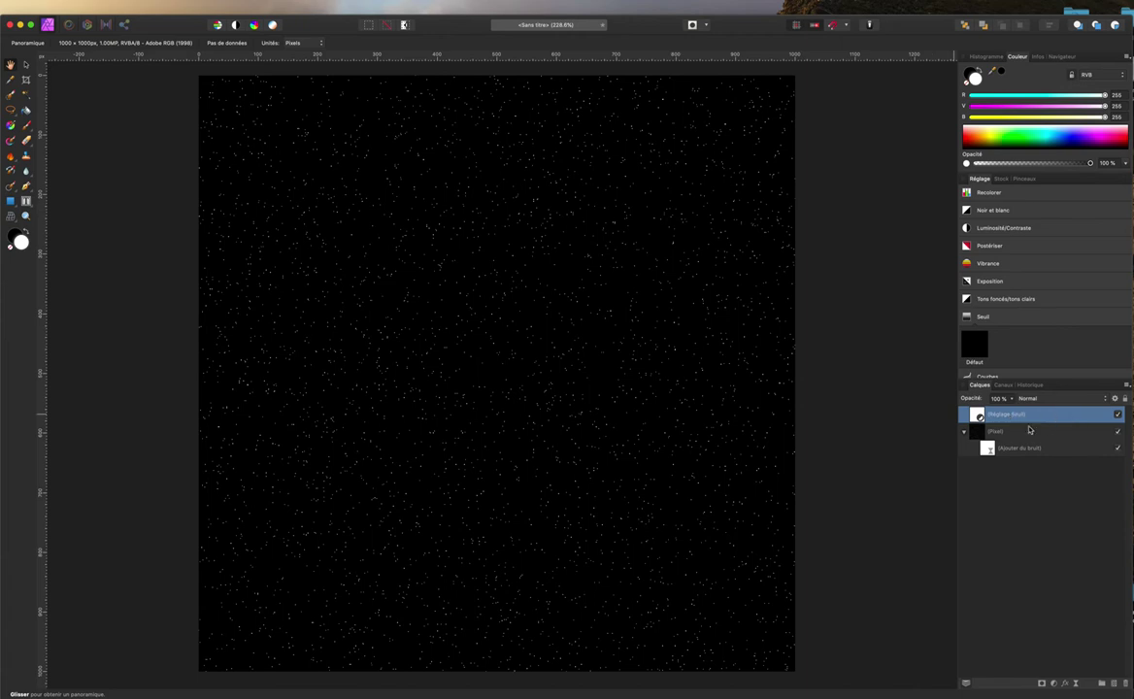
{"action": "right_click", "coordinate": [1063, 418]}
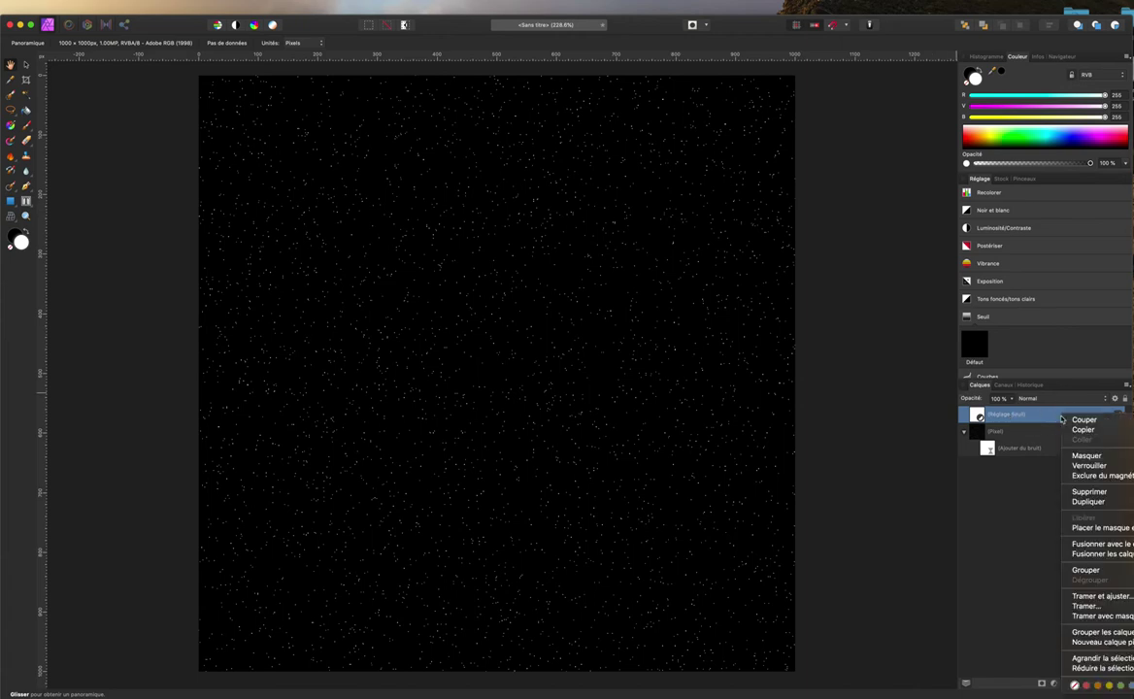
{"action": "left_click", "coordinate": [1081, 505]}
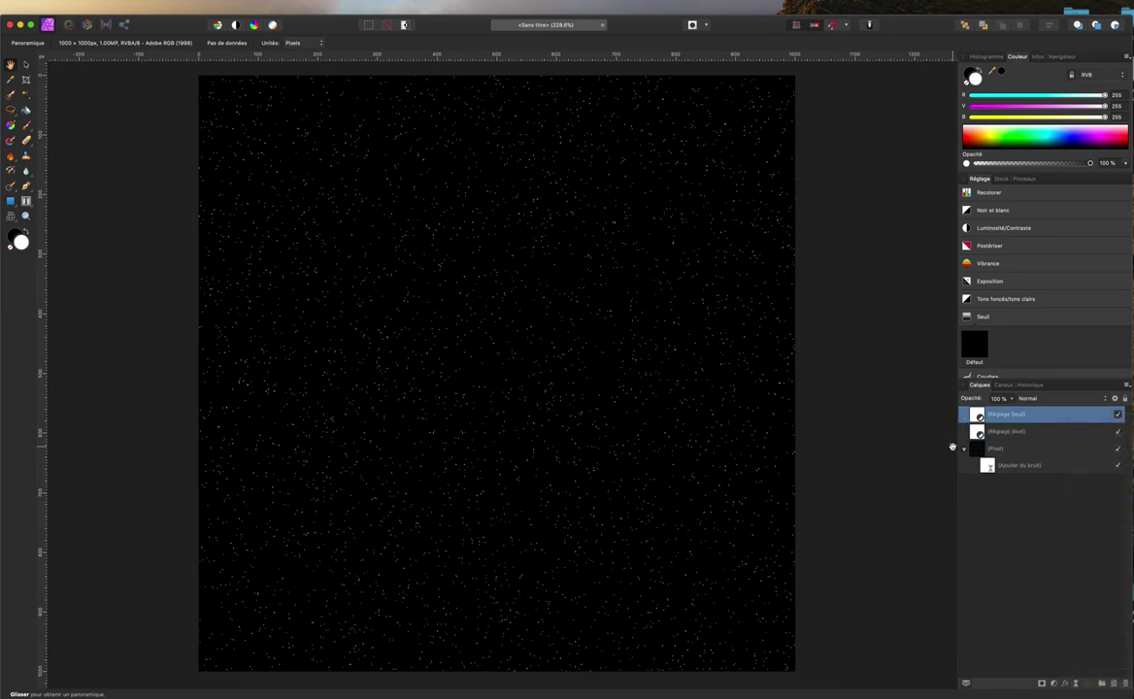
{"action": "key", "text": "super+z"}
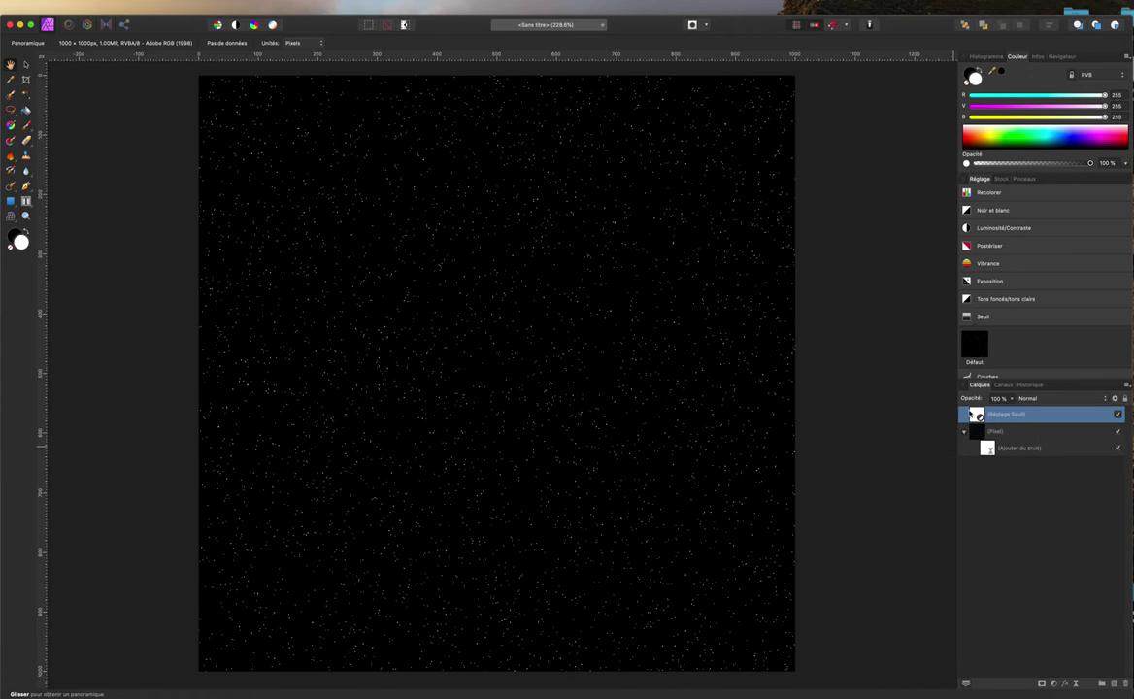
Nest the threshold adjustment inside the black pixel layer below the noise filter, and rasterise that layer
{"action": "left_click_drag", "start_coordinate": [978, 415], "coordinate": [989, 458]}
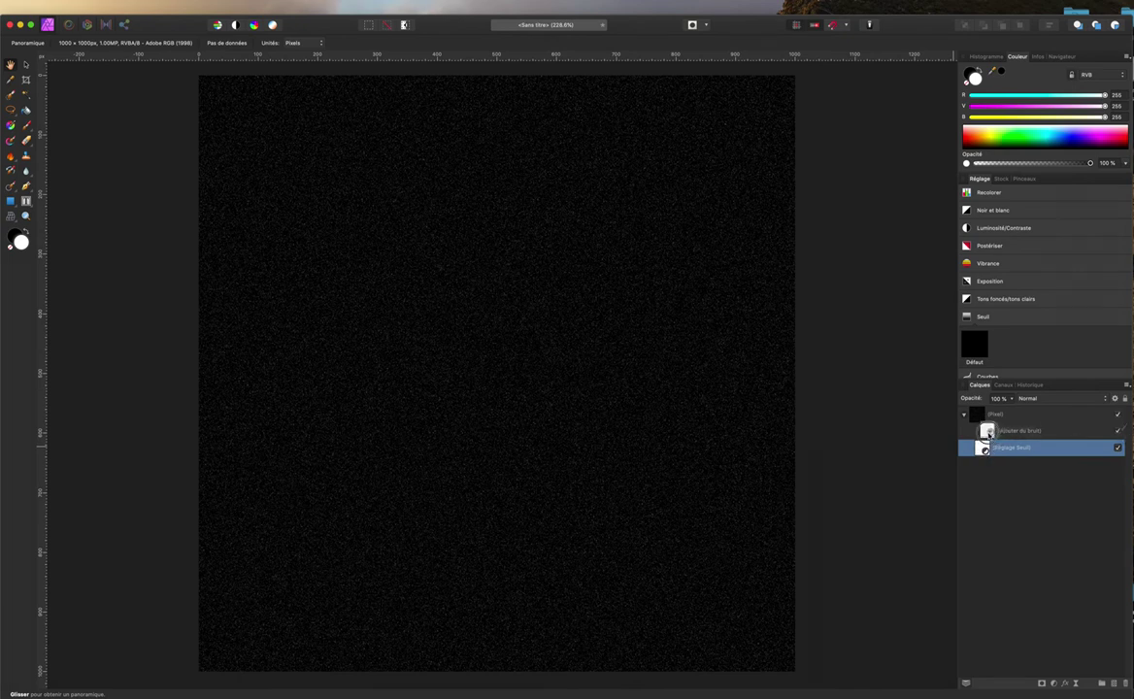
{"action": "key", "text": "v"}
{"action": "left_click", "coordinate": [1034, 415]}
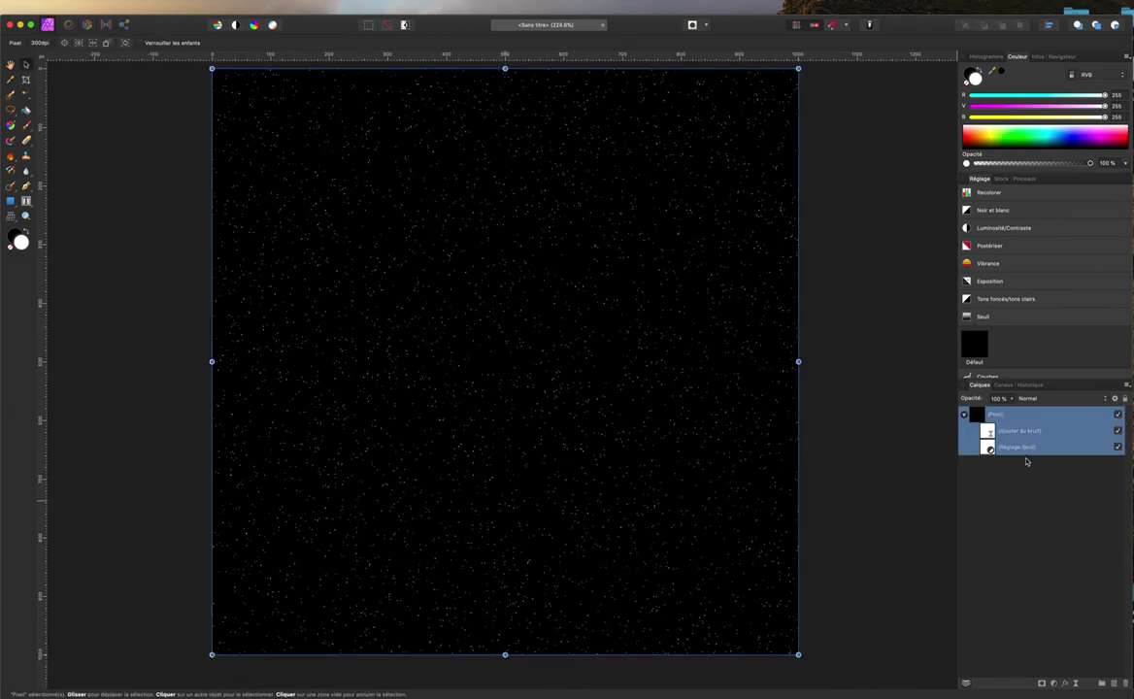
{"action": "right_click", "coordinate": [1059, 412]}
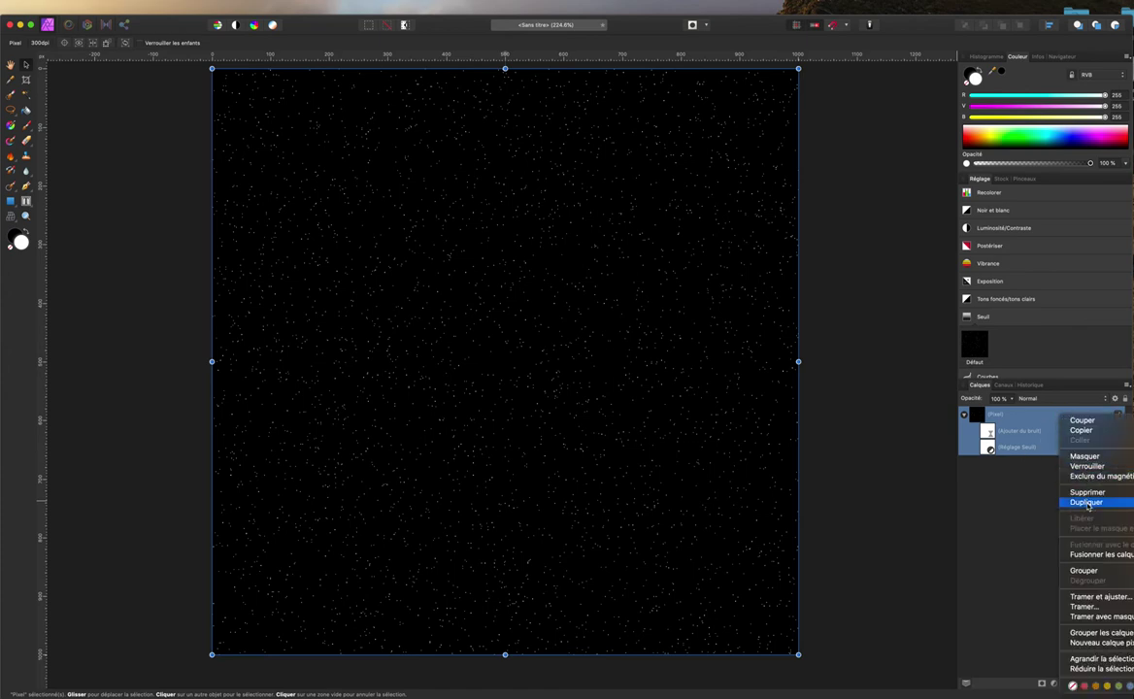
{"action": "left_click", "coordinate": [1092, 610]}
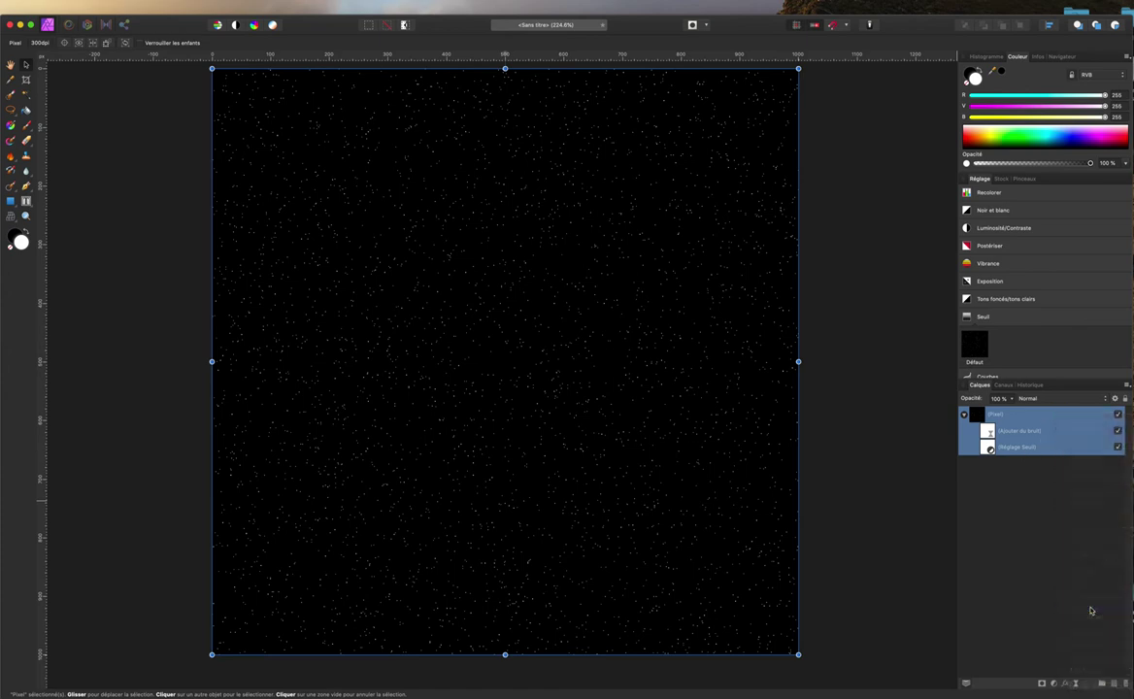
Duplicate the rasterised star layer and set the copy's blend mode to Superposition (Screen)
{"action": "right_click", "coordinate": [1040, 415]}
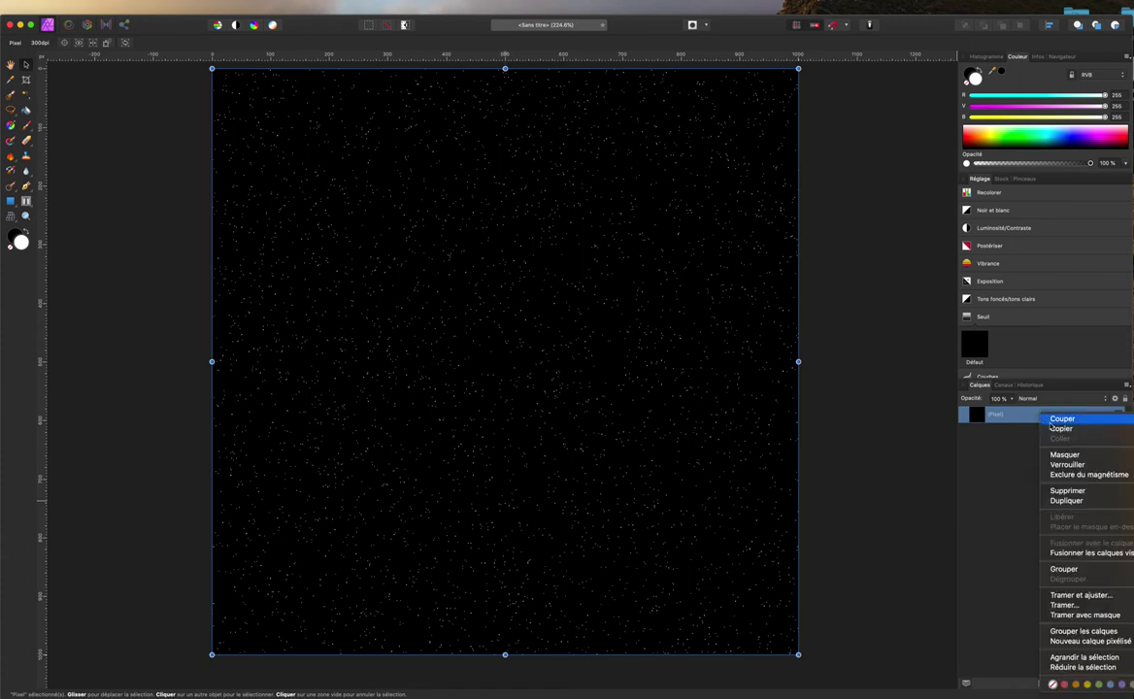
{"action": "left_click", "coordinate": [1077, 503]}
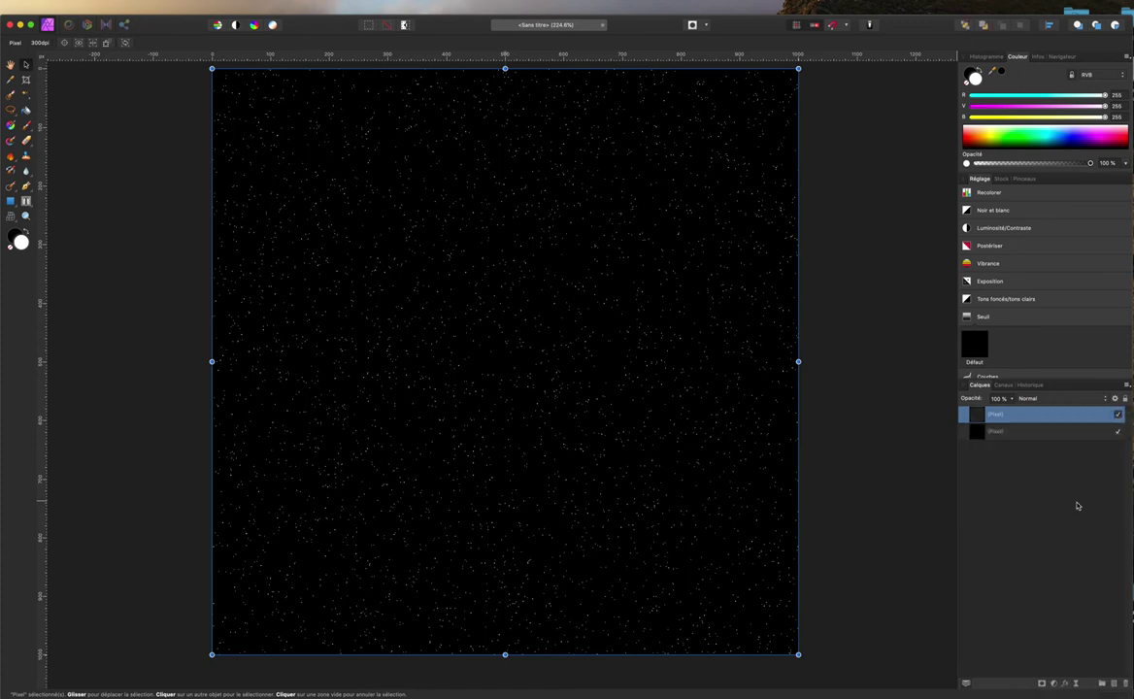
{"action": "left_click", "coordinate": [1050, 402]}
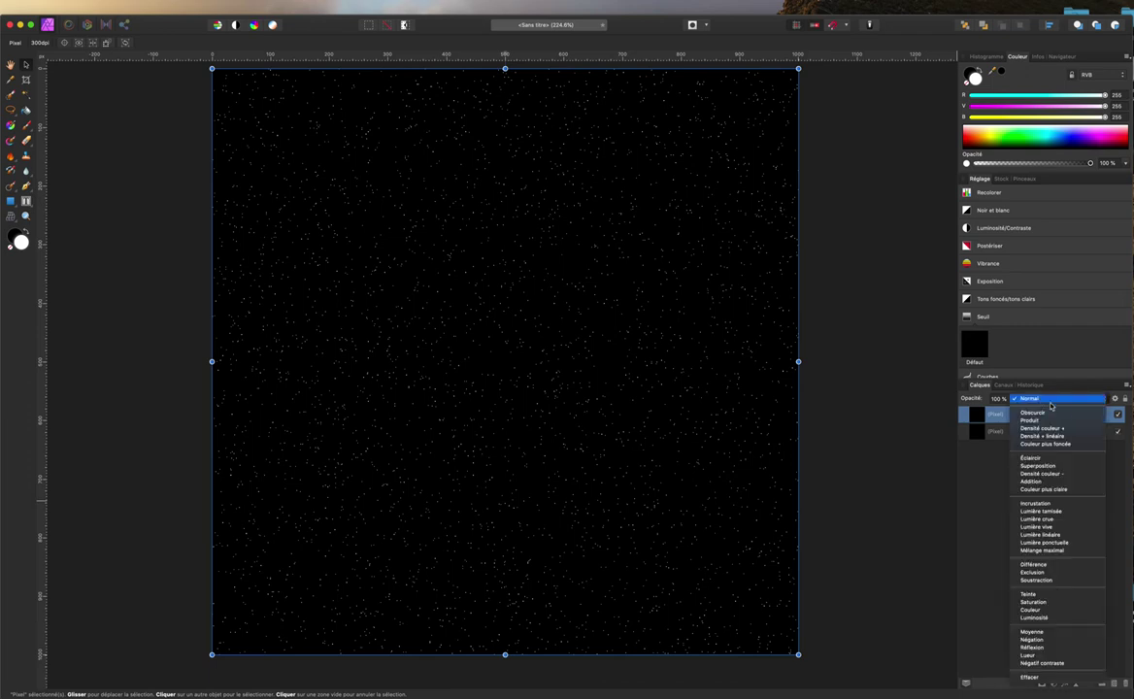
{"action": "left_click", "coordinate": [1045, 467]}
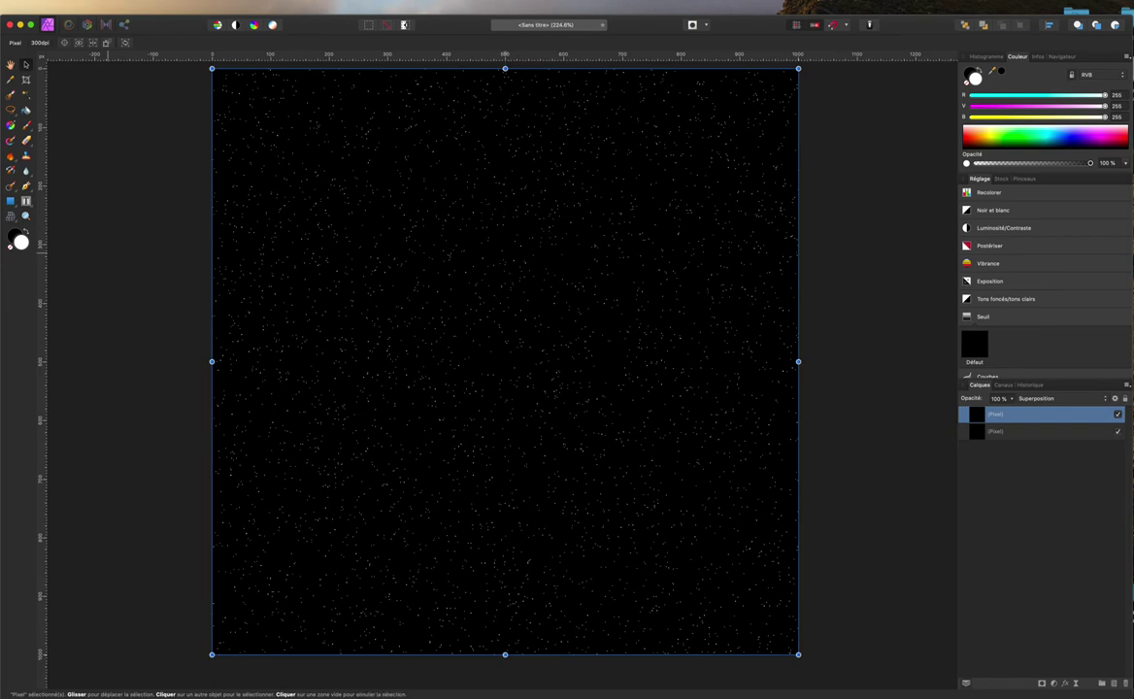
Enlarge the upper star layer proportionally to about 2500 px square, extending past the canvas on all sides, and nudge it slightly up and right
{"action": "key", "text": "super+minus"}
{"action": "key", "text": "super+minus"}
{"action": "key", "text": "super+minus"}
{"action": "key", "text": "super+minus"}
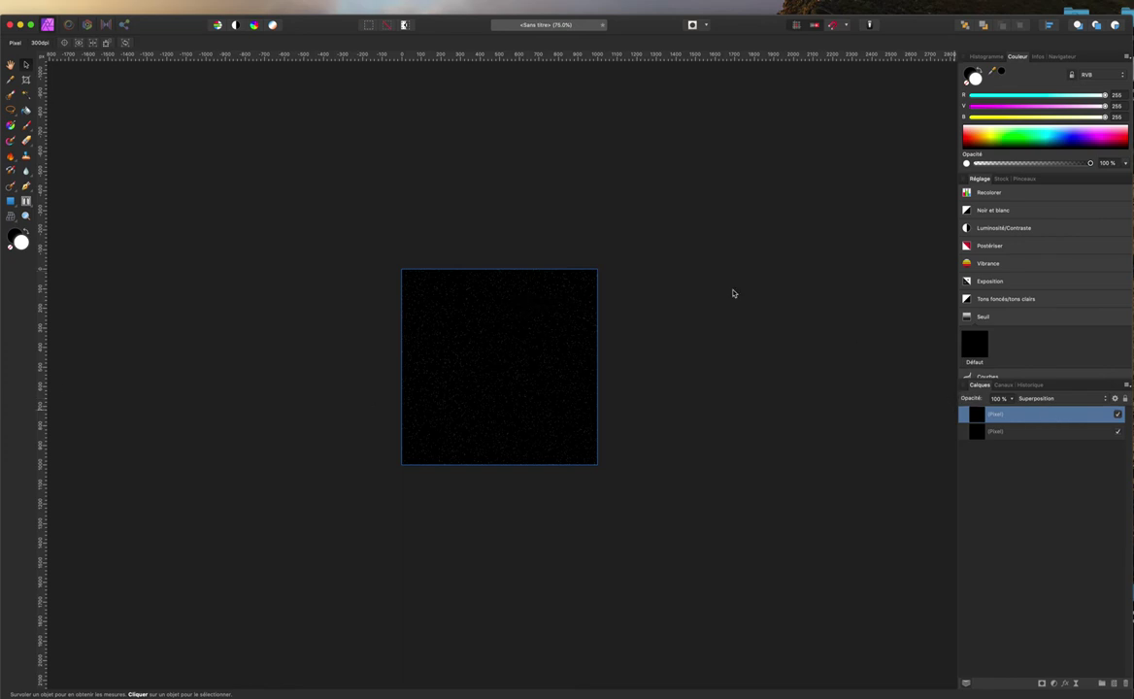
{"action": "left_click_drag", "start_coordinate": [597, 274], "coordinate": [721, 145]}
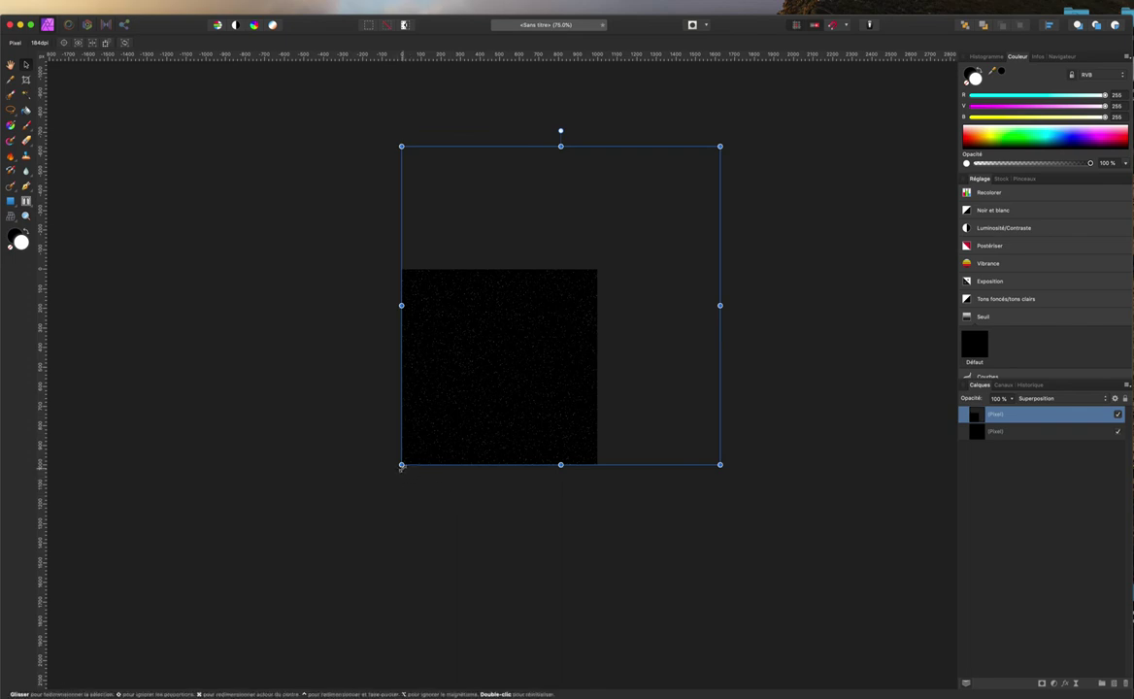
{"action": "left_click_drag", "start_coordinate": [399, 468], "coordinate": [233, 637]}
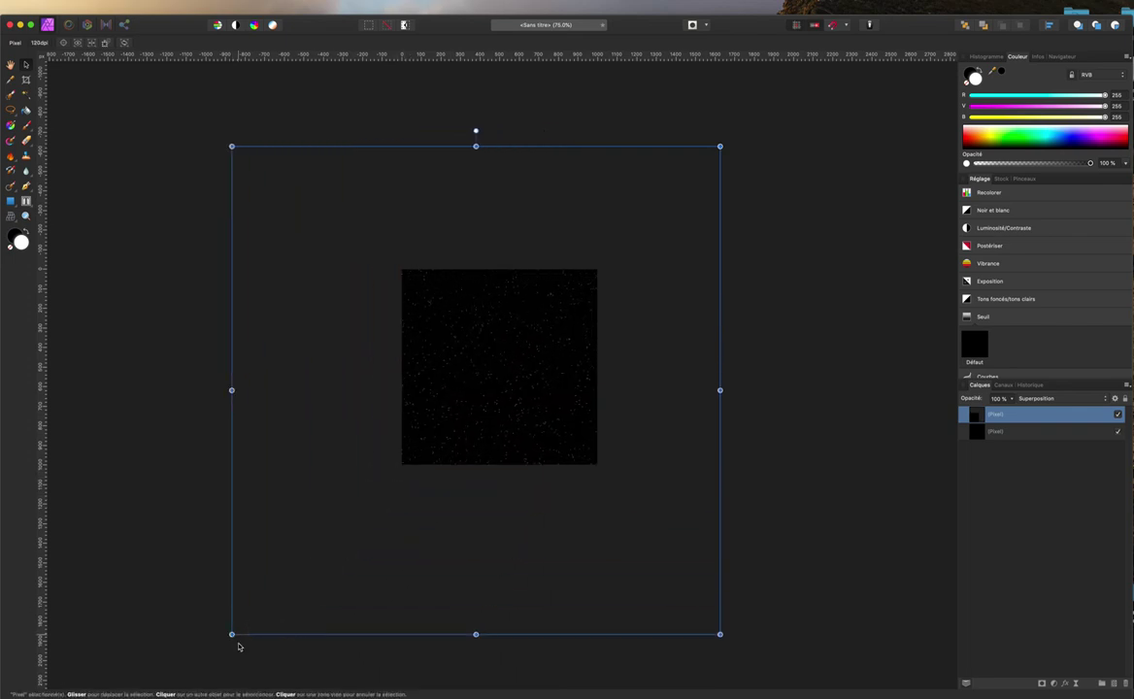
{"action": "left_click_drag", "start_coordinate": [230, 634], "coordinate": [233, 633]}
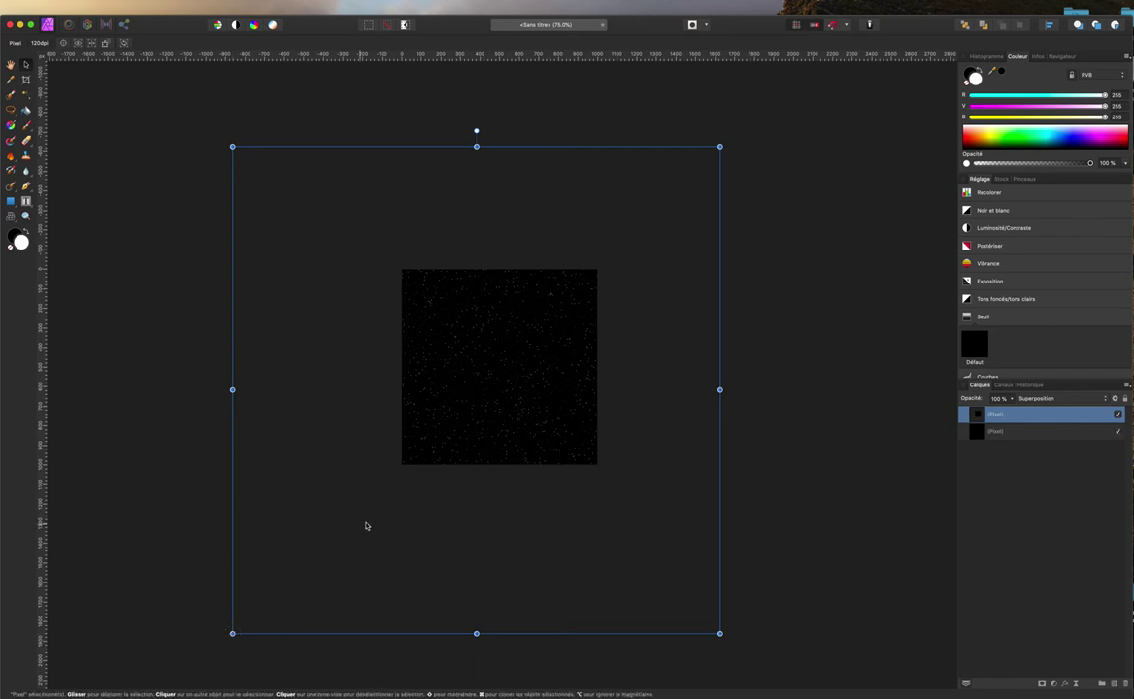
{"action": "left_click_drag", "start_coordinate": [367, 527], "coordinate": [375, 519]}
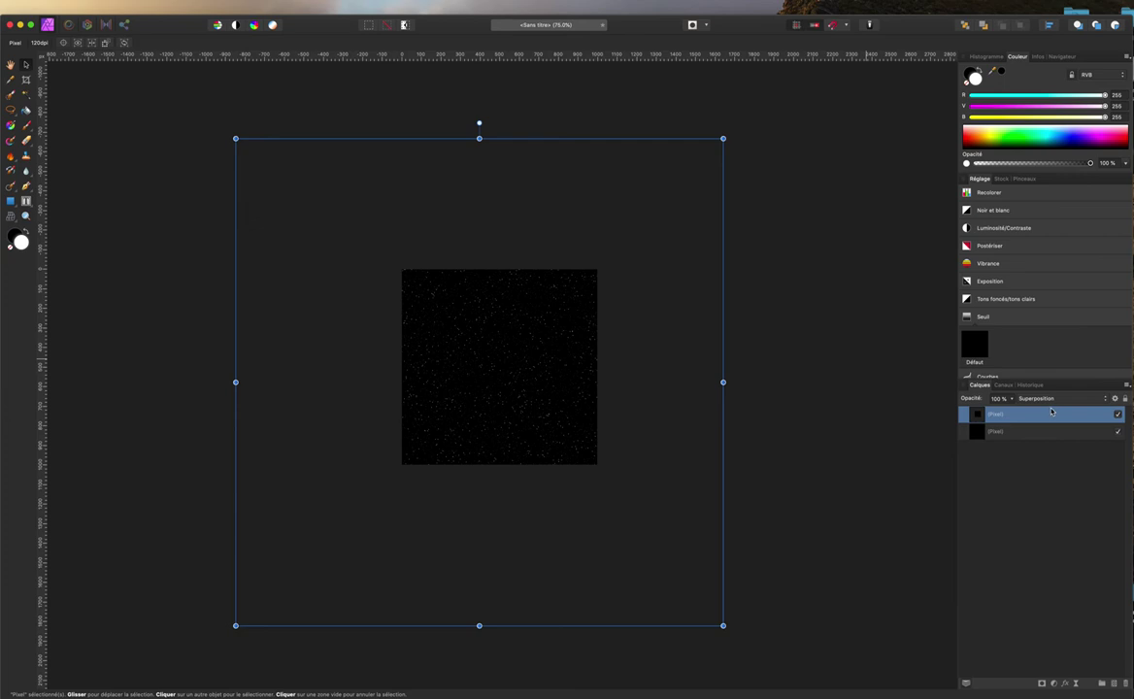
Fit the canvas in view and lower the opacity of the bottom star layer to 54 %
{"action": "key", "text": "super+0"}
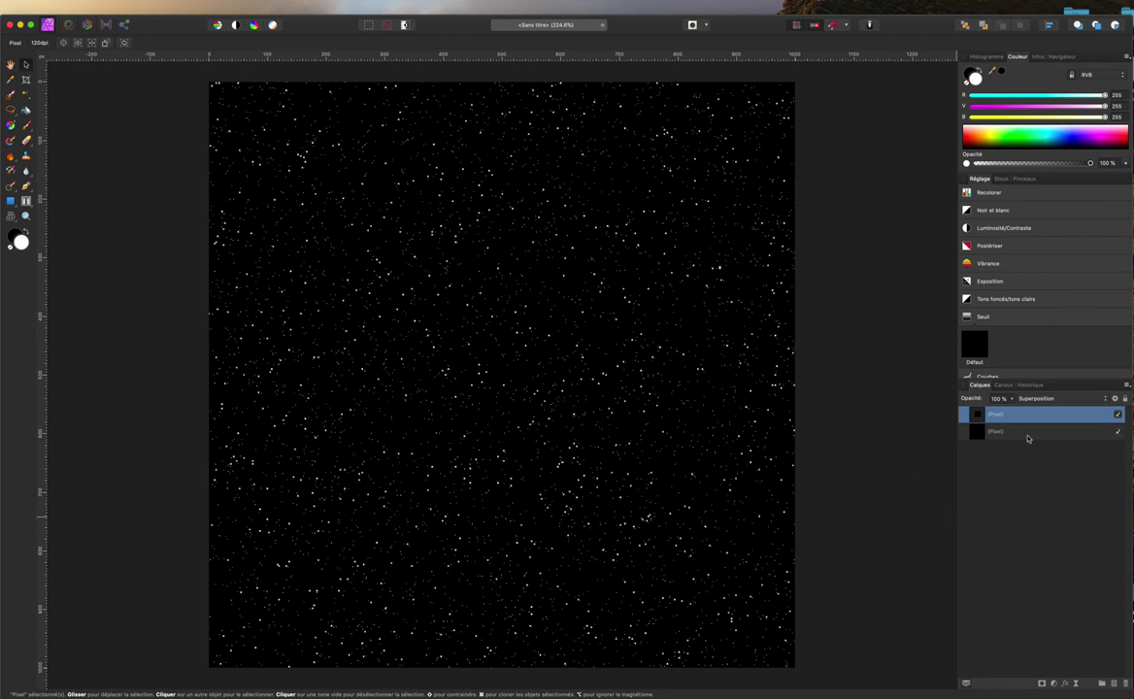
{"action": "left_click", "coordinate": [981, 432]}
{"action": "left_click_drag", "start_coordinate": [992, 406], "coordinate": [953, 398]}
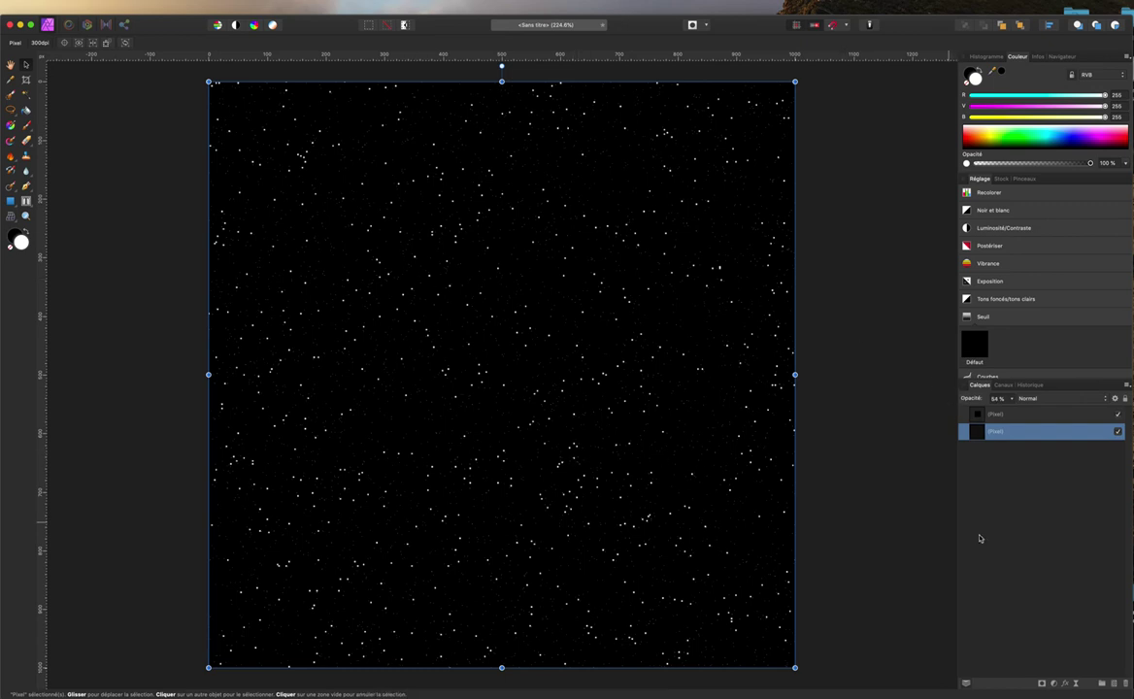
Save the document as "ciel étoilé" in the Scène romantique folder, replacing the existing file of that name
{"action": "mouse_move", "coordinate": [134, 6]}
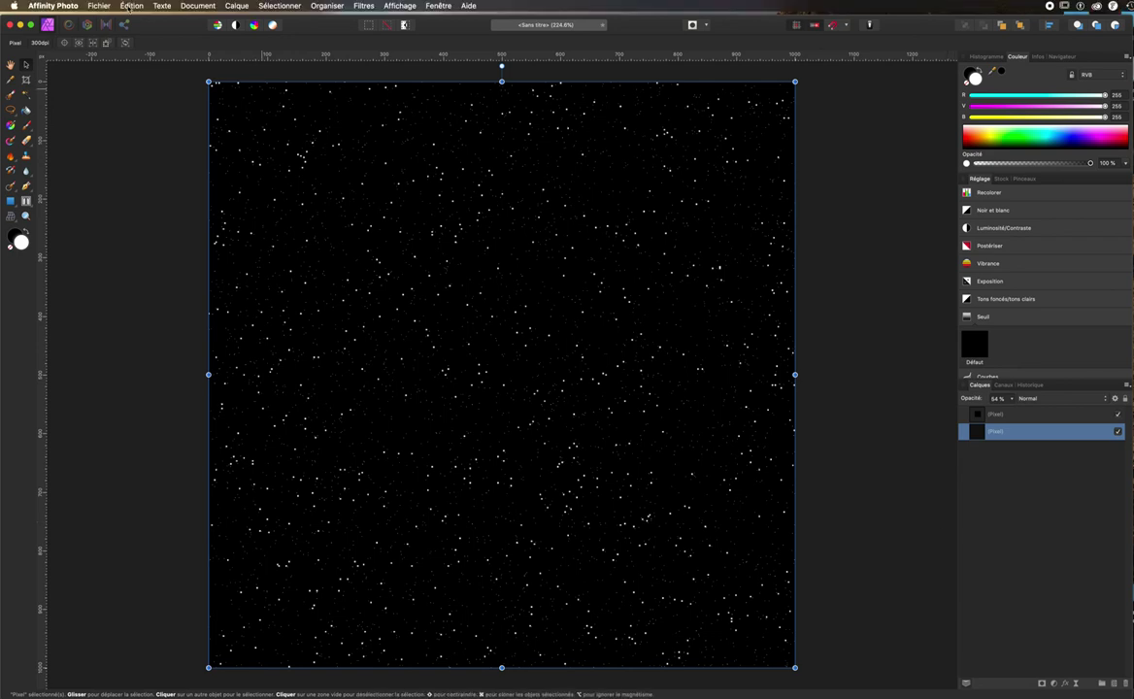
{"action": "left_click", "coordinate": [95, 7]}
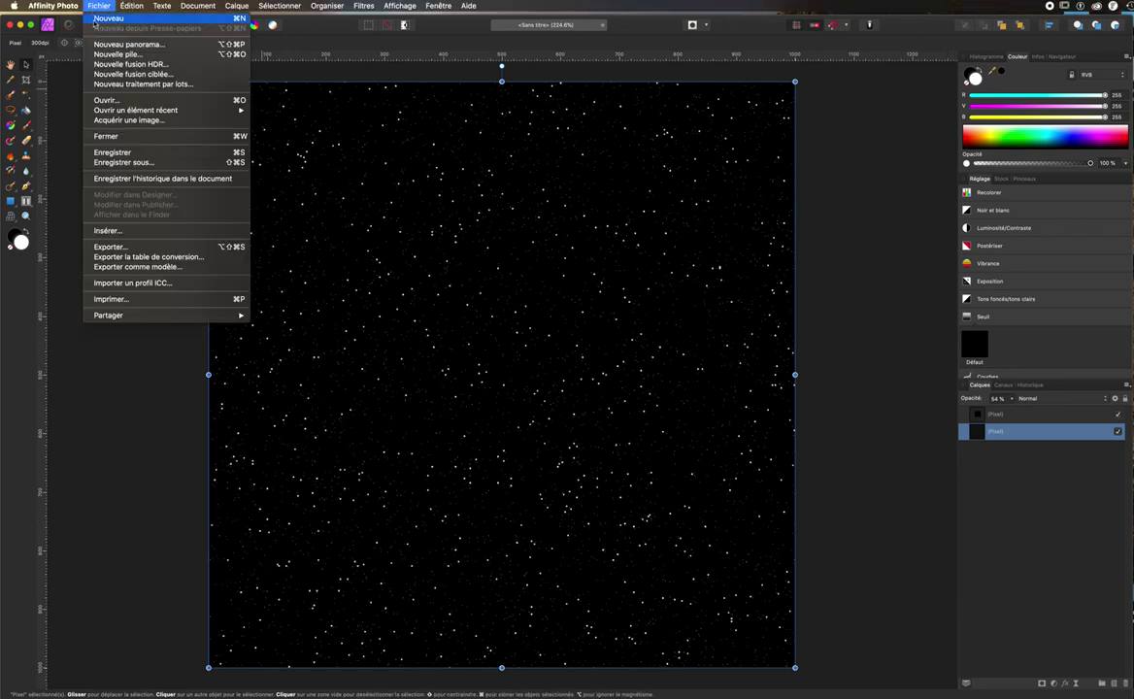
{"action": "left_click", "coordinate": [111, 164]}
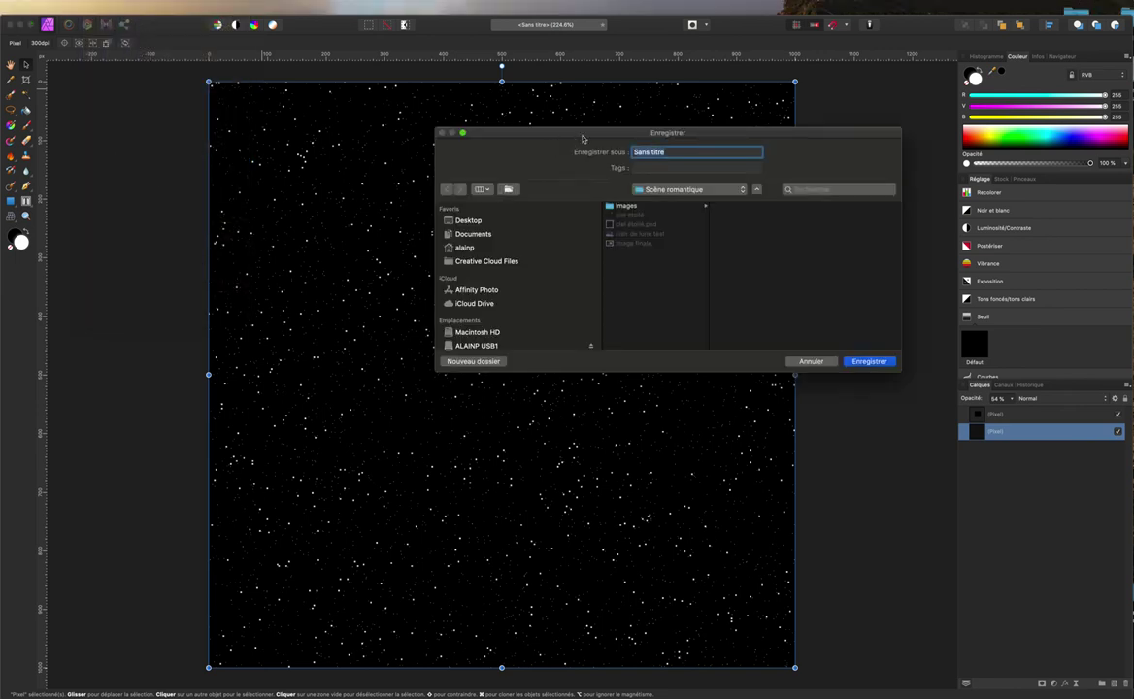
{"action": "type", "text": "ciel étoilé"}
{"action": "left_click", "coordinate": [869, 362]}
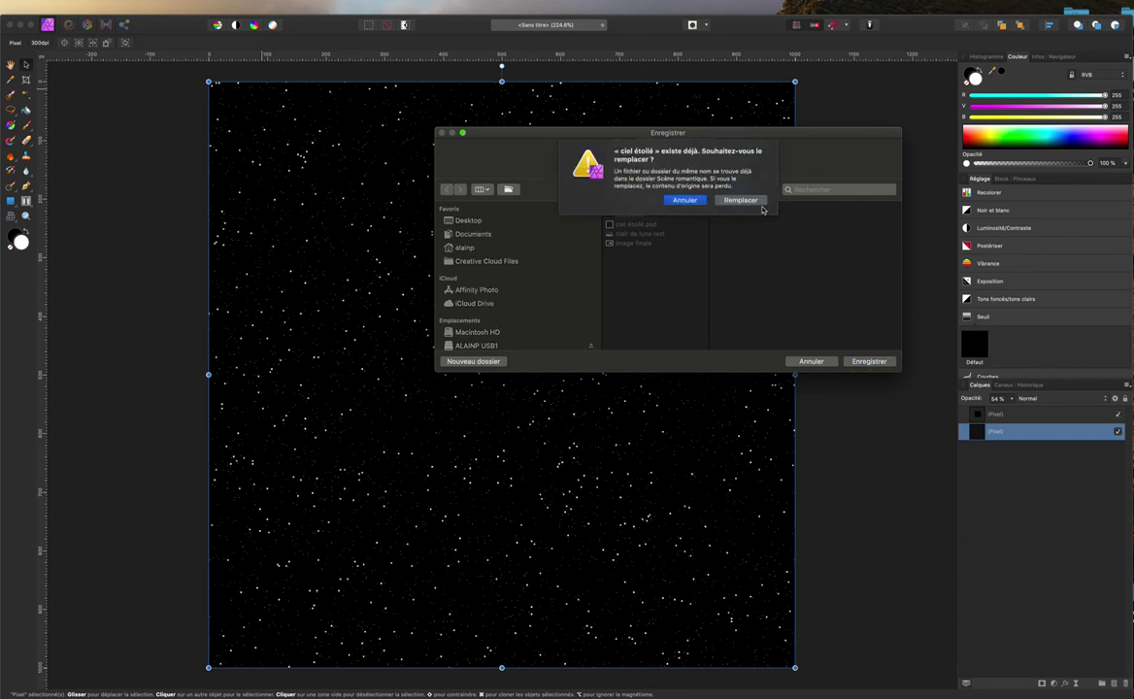
{"action": "left_click", "coordinate": [741, 200]}
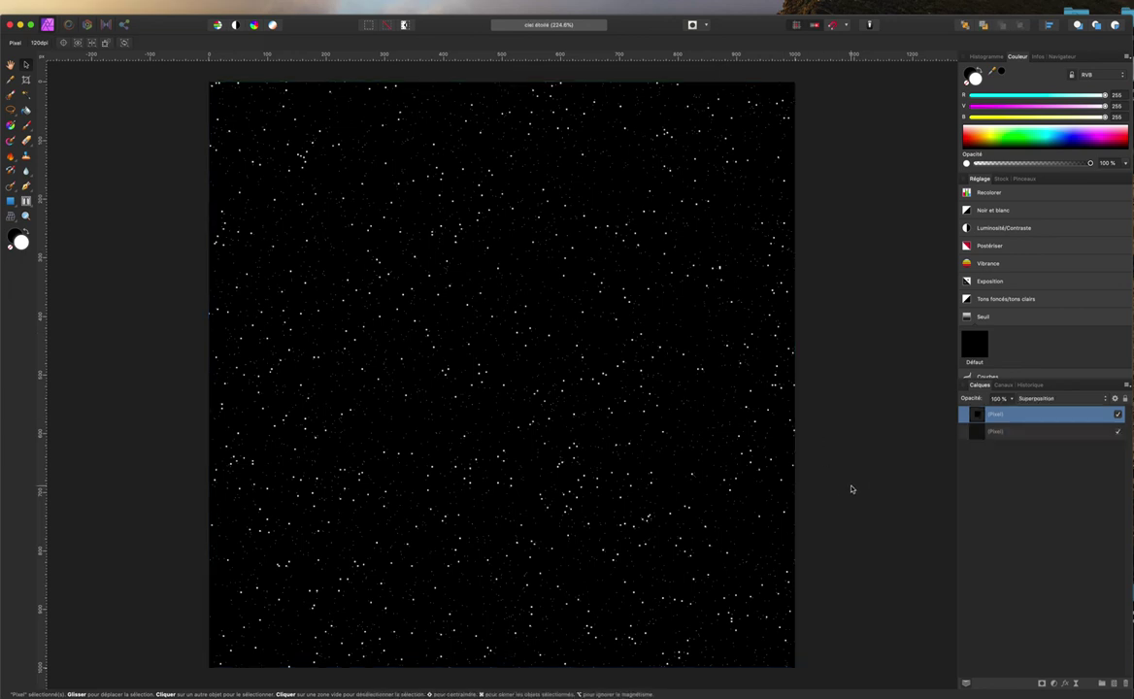
Close the saved starry sky document
{"action": "scroll", "coordinate": [851, 489], "scroll_direction": "right", "scroll_amount": 1}
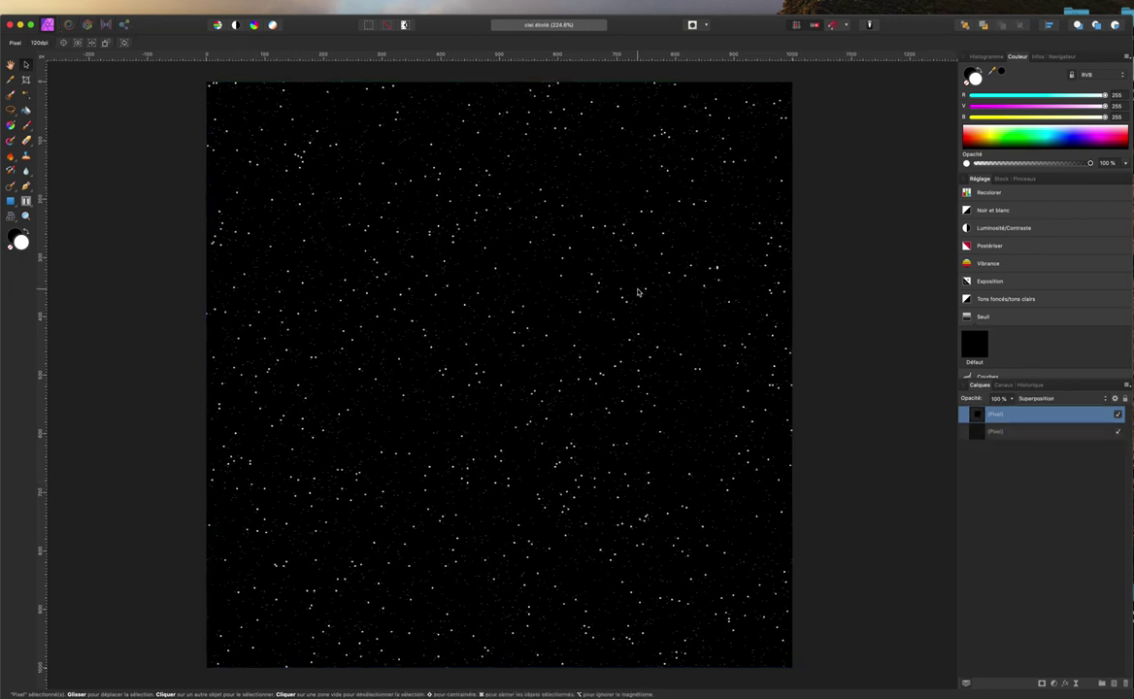
{"action": "scroll", "coordinate": [599, 272], "scroll_direction": "up", "scroll_amount": 2}
{"action": "scroll", "coordinate": [599, 272], "scroll_direction": "down", "scroll_amount": 1}
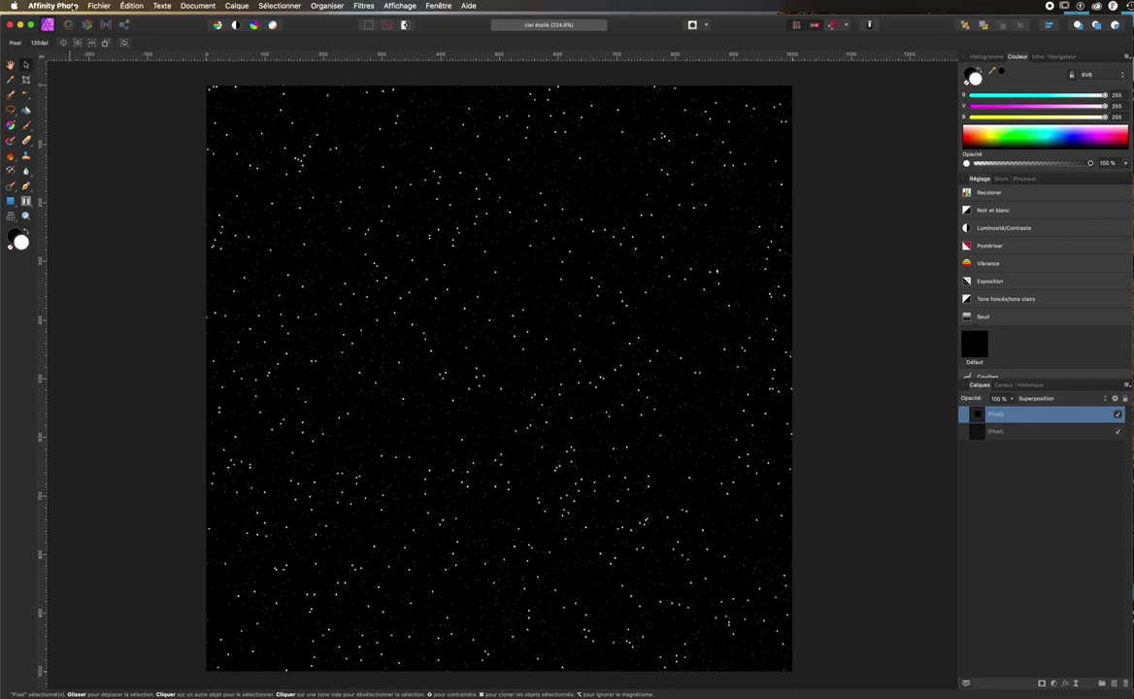
{"action": "left_click", "coordinate": [99, 6]}
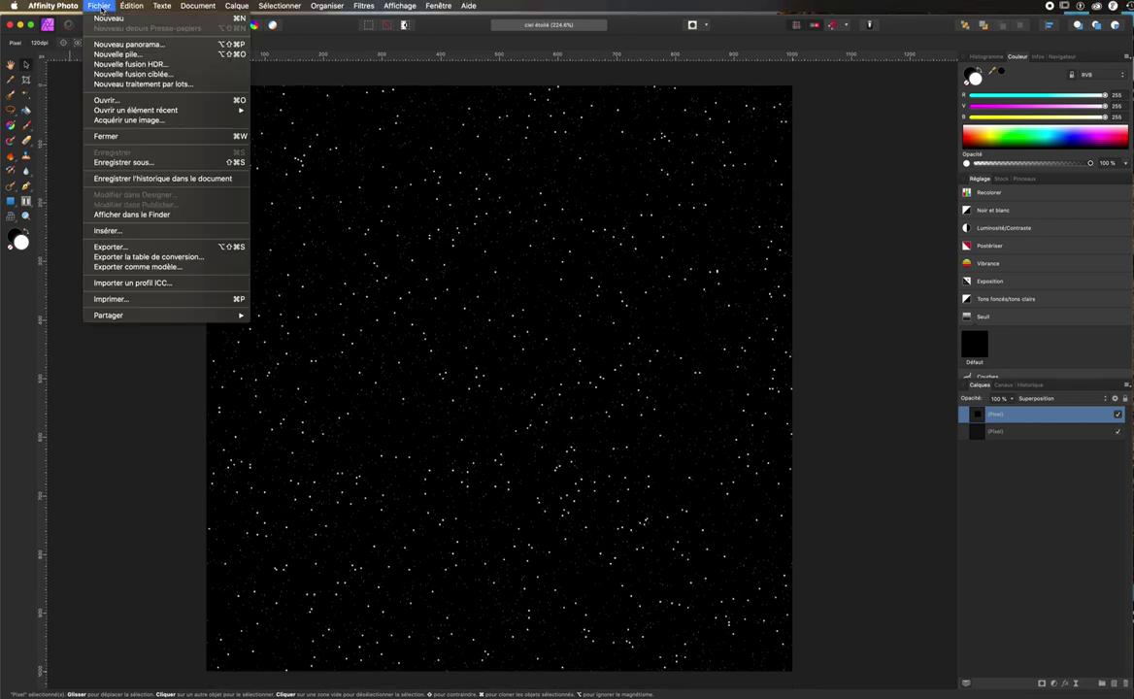
{"action": "left_click", "coordinate": [107, 136]}
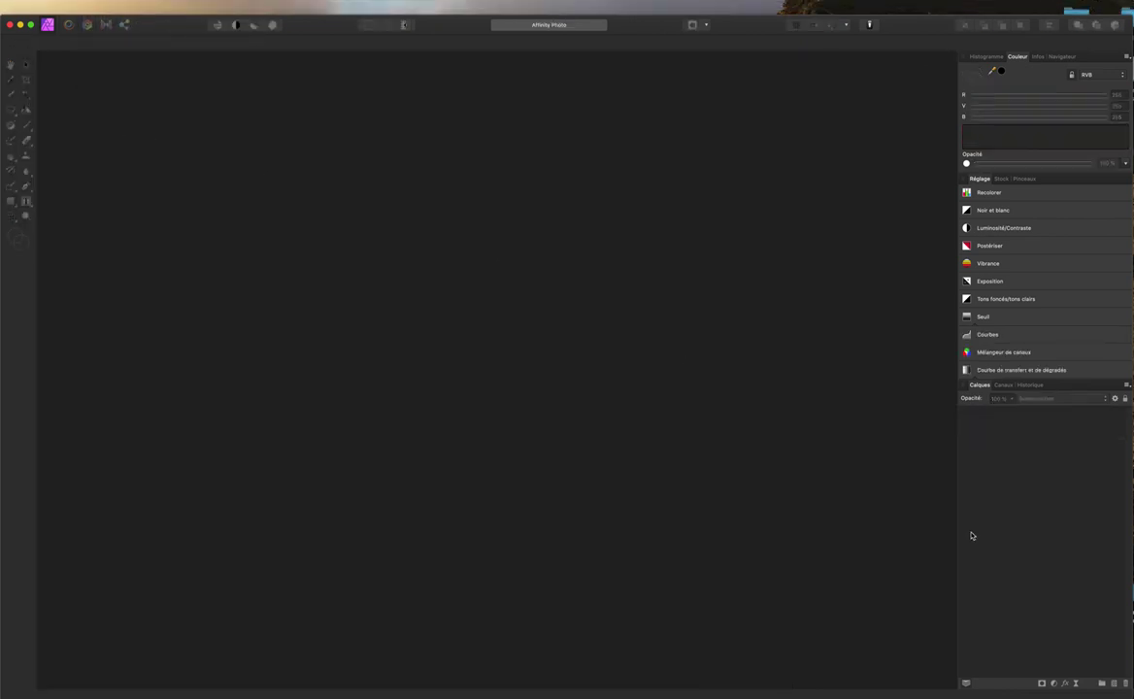